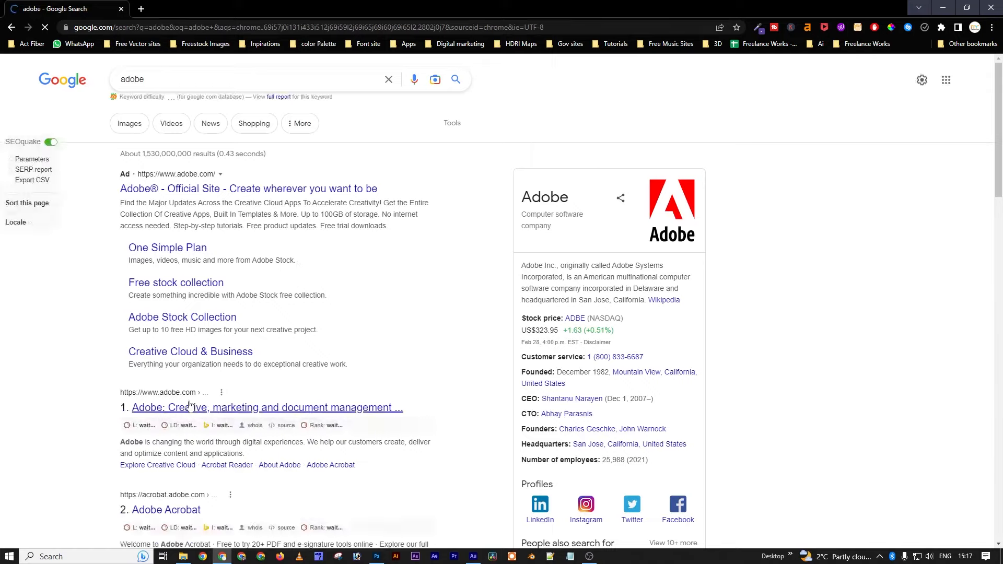
# Leave the Adobe plans page, switch to Photoshop and create a new landscape document, 6 x 4 inches at 300 pixels/inch
pyautogui.scroll(-3, 213, 296)
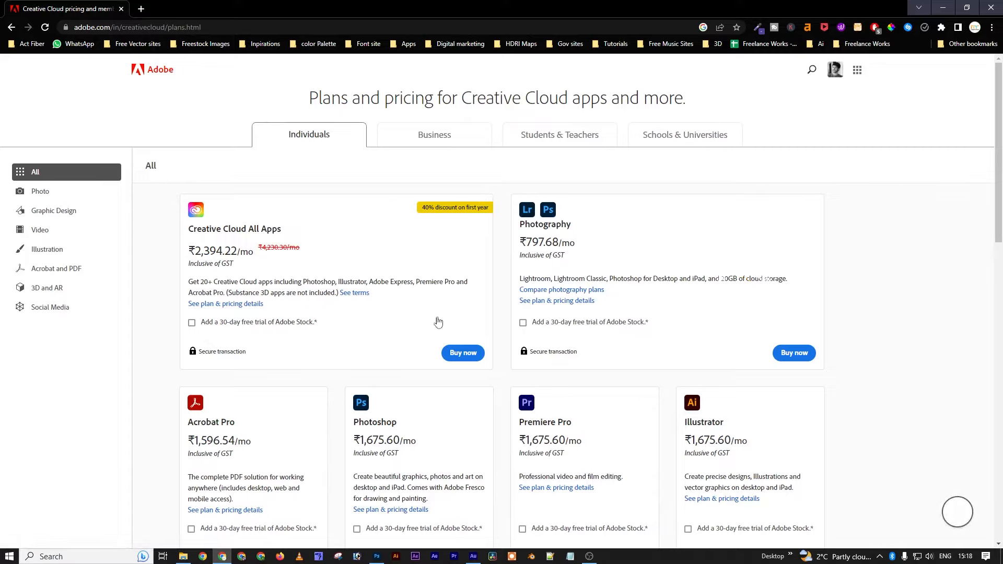
pyautogui.click(943, 7)
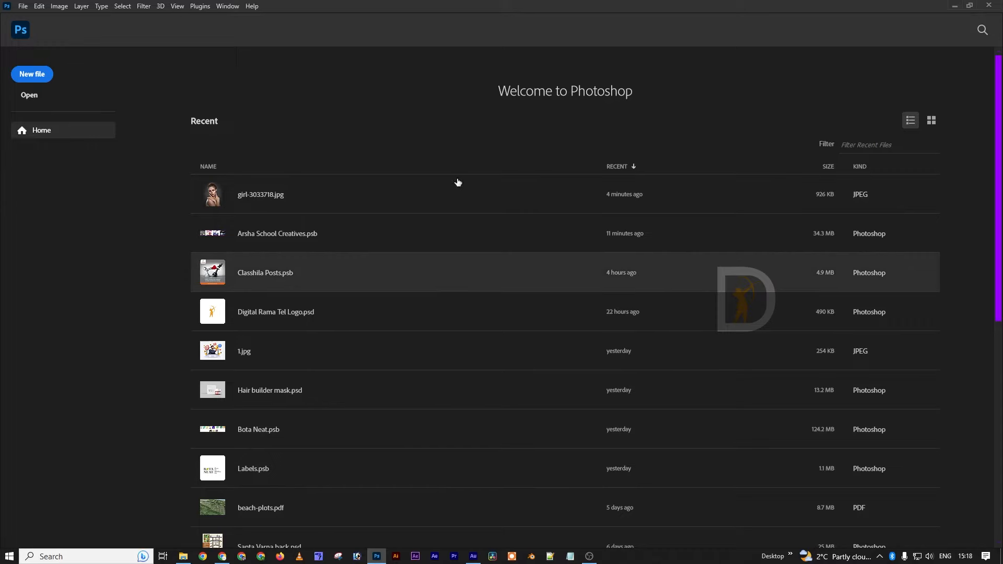
pyautogui.click(32, 75)
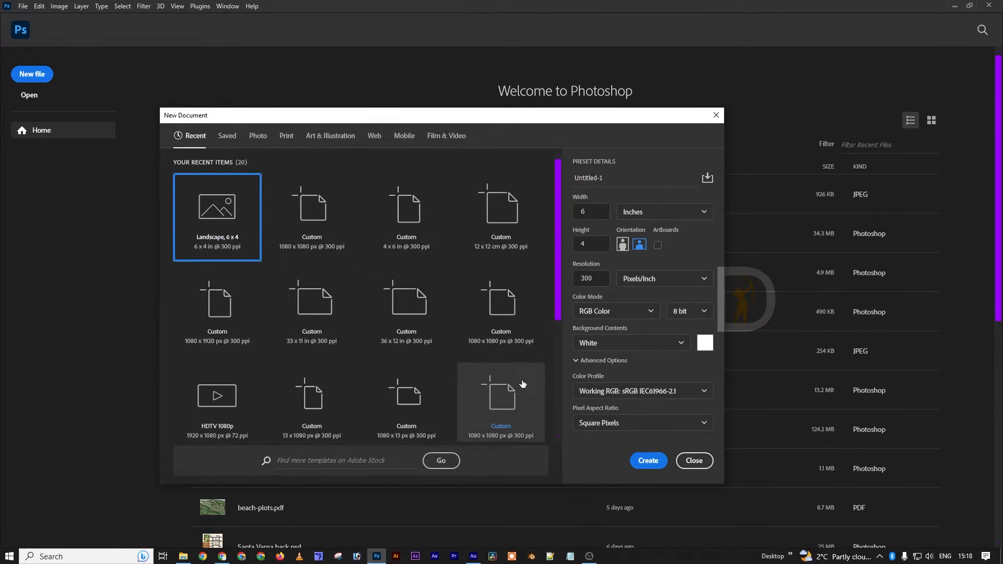
pyautogui.click(650, 460)
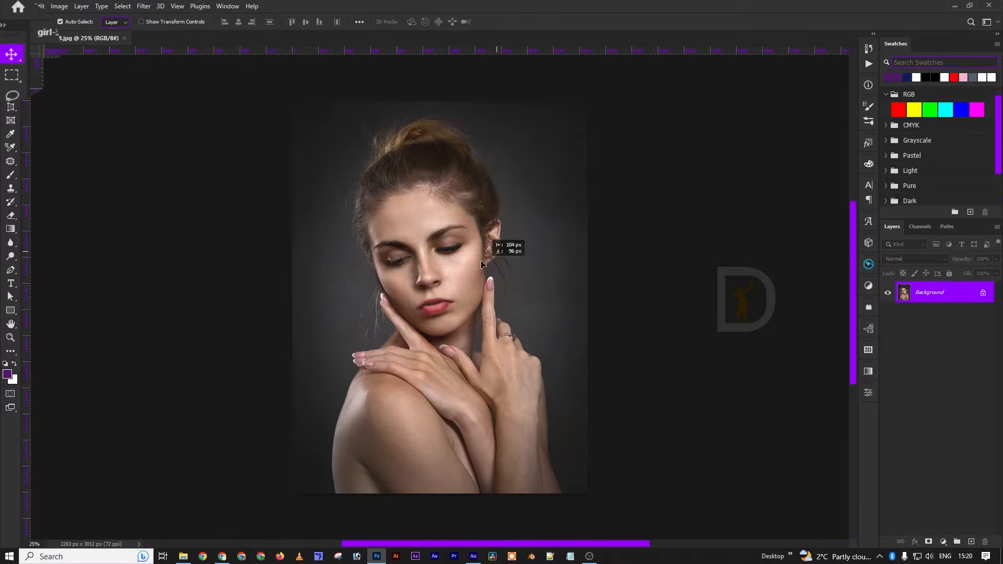
# Convert the portrait's locked background to a normal layer and shift it slightly down and to the right
pyautogui.click(513, 252)
pyautogui.click(483, 232)
pyautogui.moveTo(482, 232); pyautogui.dragTo(418, 272)
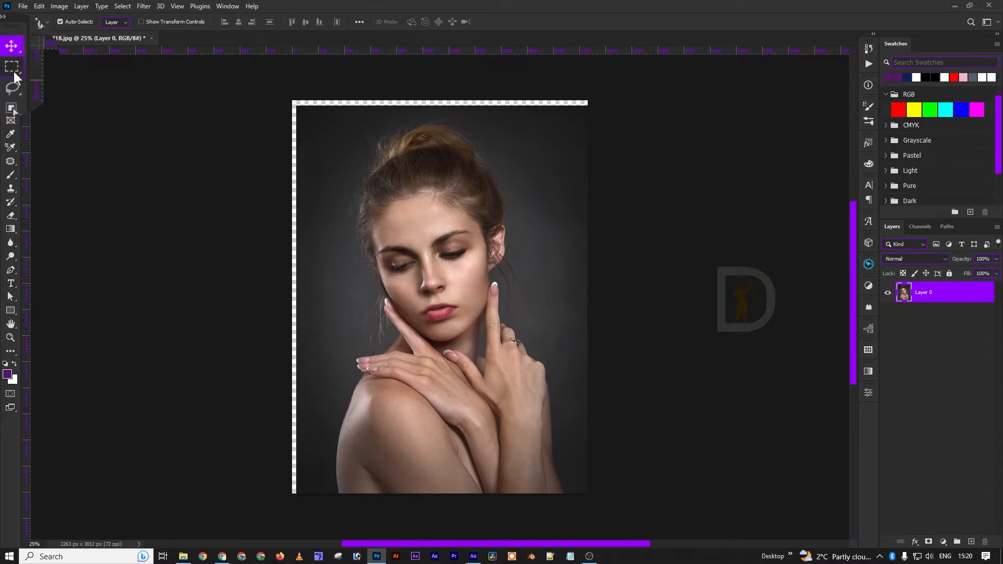
# Delete a full-width strip across the upper edge of the portrait with a Rectangular Marquee selection, and deselect
pyautogui.rightClick(12, 69)
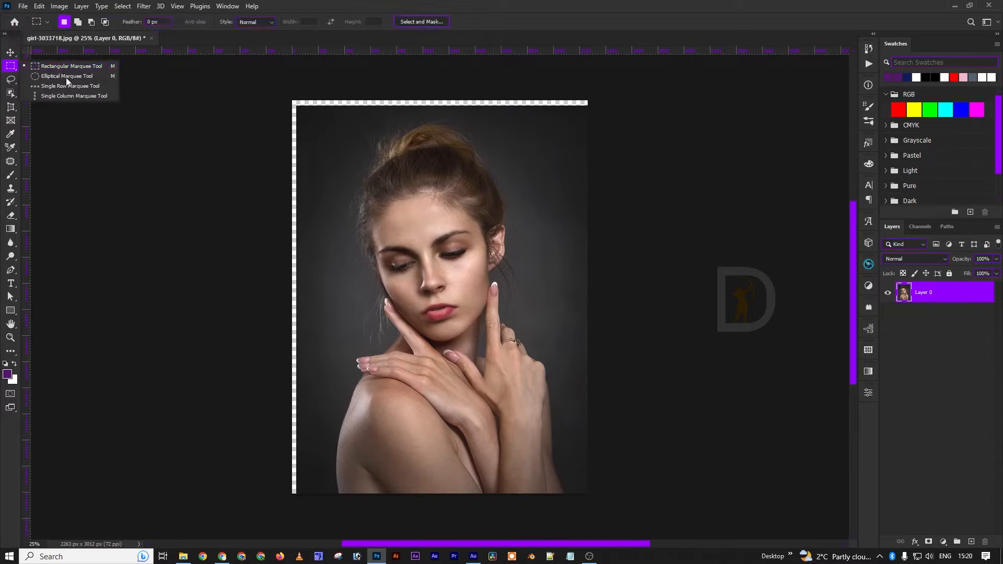
pyautogui.click(312, 103)
pyautogui.moveTo(313, 103); pyautogui.dragTo(616, 141)
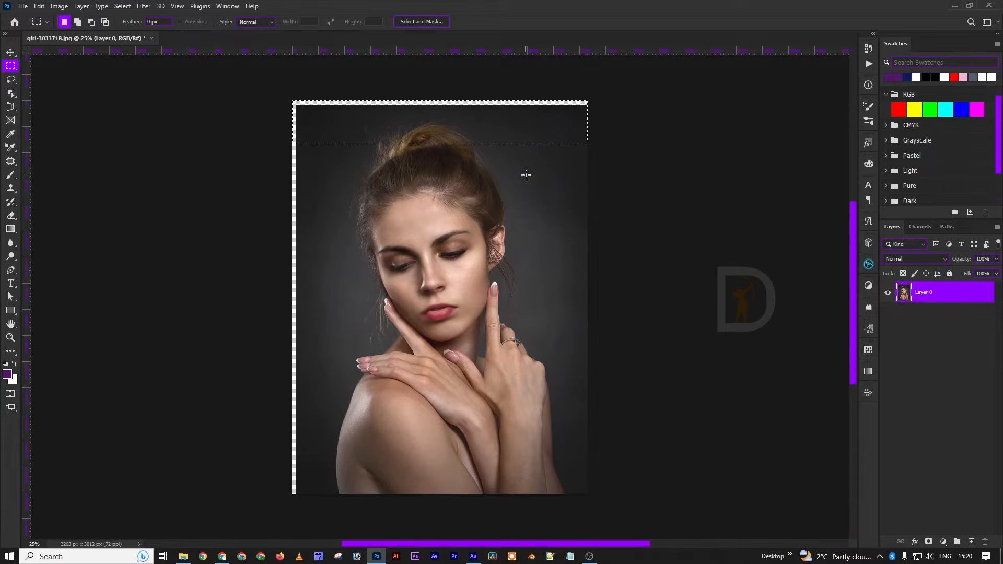
pyautogui.press('Delete')
pyautogui.hotkey('ctrl', 'd')
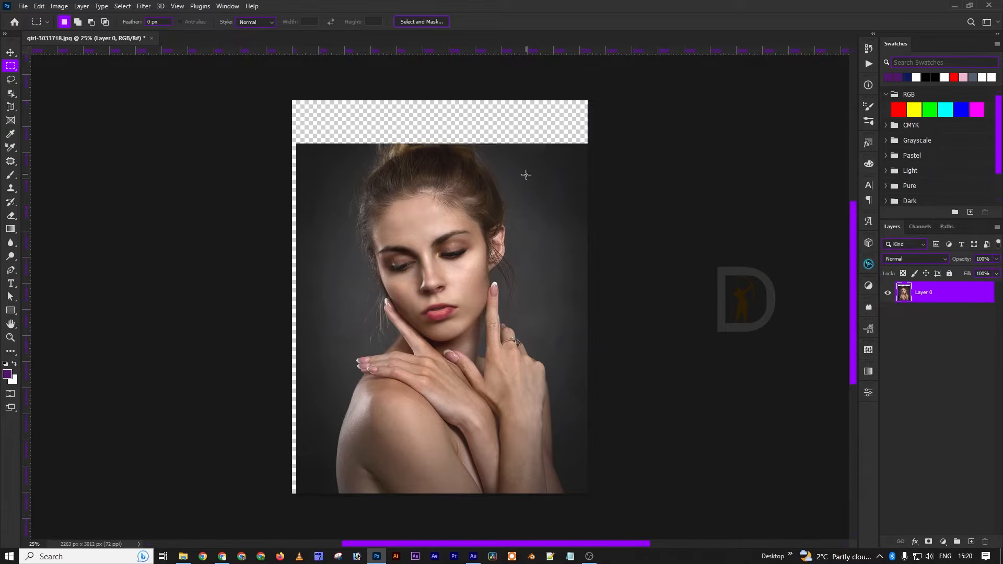
# Select a full-height rectangle covering the left part of the portrait, delete its pixels and deselect
pyautogui.moveTo(291, 100); pyautogui.dragTo(419, 494)
pyautogui.press('Delete')
pyautogui.hotkey('ctrl', 'd')
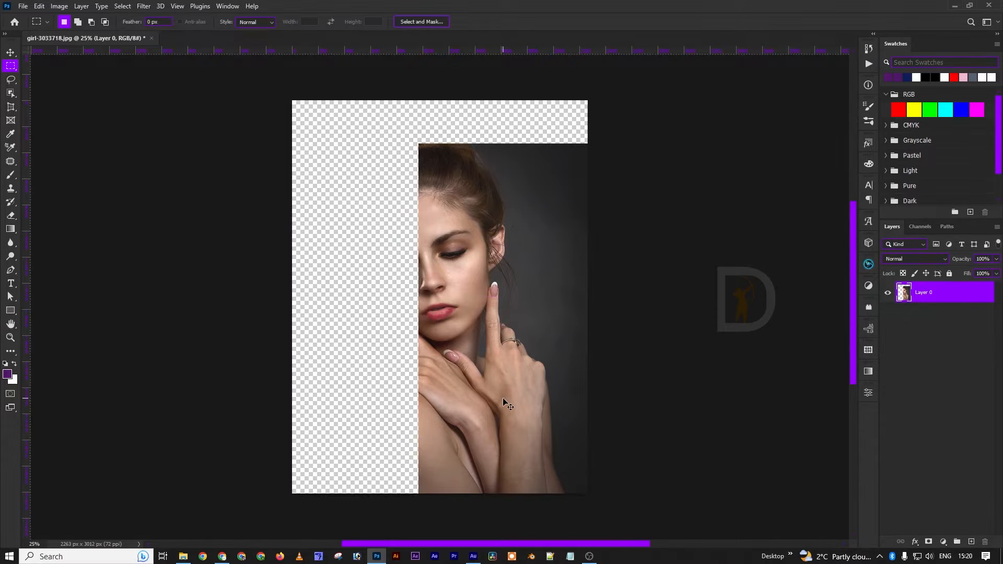
# Undo the deletions of the left part and the upper strip of the portrait
pyautogui.hotkey('ctrl', 'z')
pyautogui.hotkey('ctrl', 'z')
pyautogui.hotkey('ctrl', 'z')
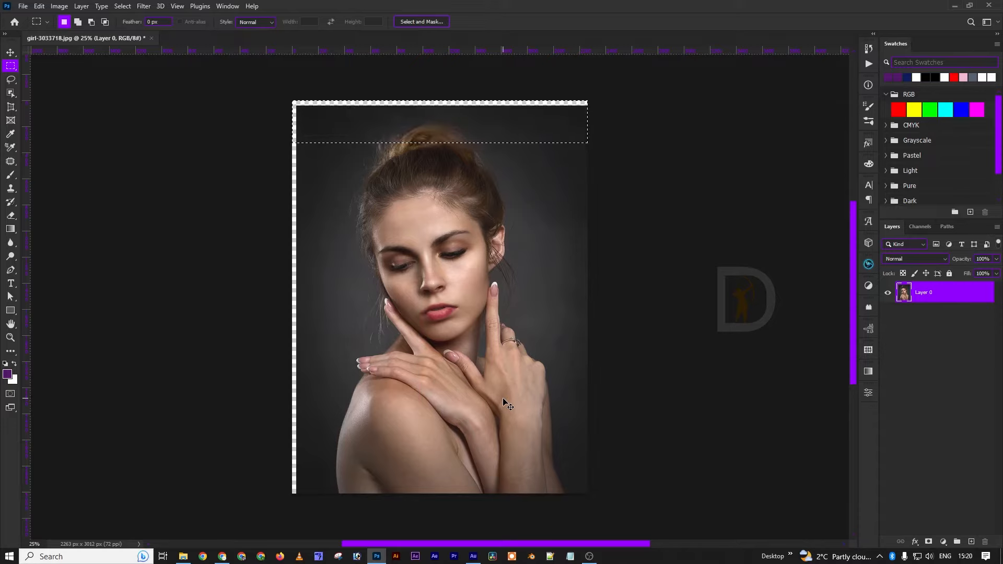
# Draw a freehand Lasso selection around the woman's head, and clear it
pyautogui.moveTo(10, 79); pyautogui.dragTo(49, 82)
pyautogui.moveTo(362, 324)
pyautogui.mouseDown()
pyautogui.moveTo(338, 228)
pyautogui.moveTo(375, 148)
pyautogui.moveTo(459, 117)
pyautogui.moveTo(519, 217)
pyautogui.moveTo(492, 318)
pyautogui.moveTo(418, 336)
pyautogui.moveTo(362, 325)
pyautogui.mouseUp()
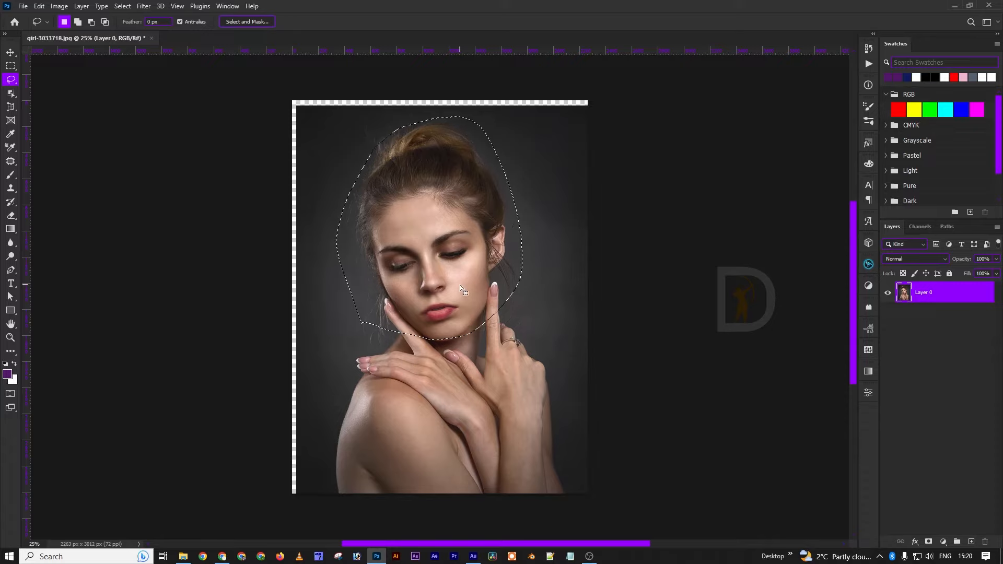
pyautogui.hotkey('ctrl', 'd')
# Select the whole woman with the Object Selection tool, and clear the selection
pyautogui.rightClick(16, 83)
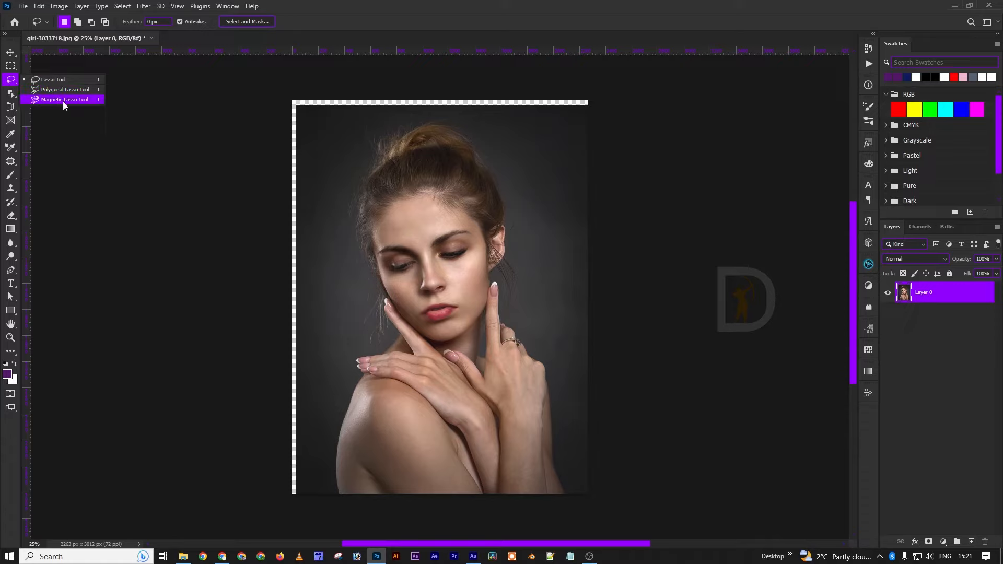
pyautogui.click(7, 94)
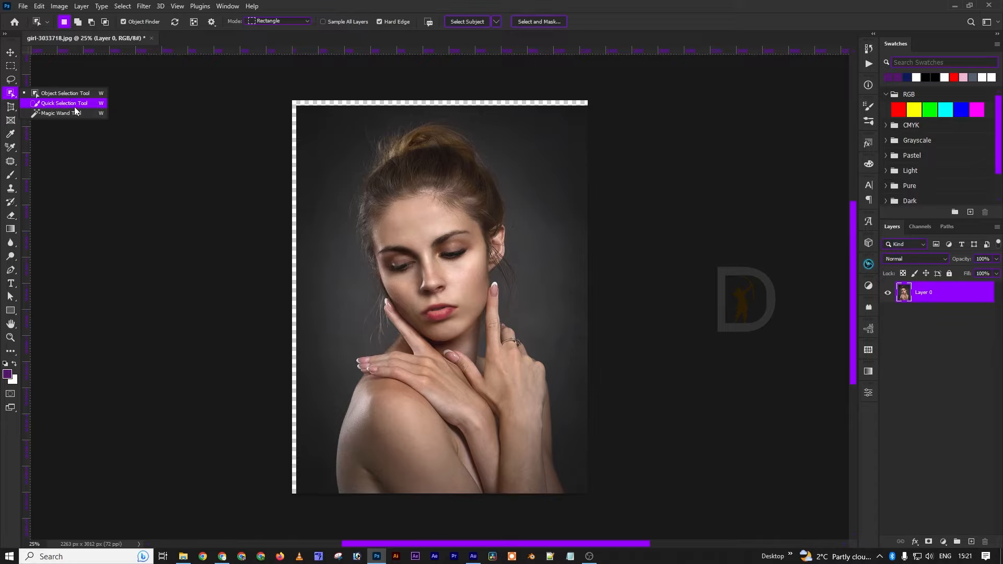
pyautogui.click(414, 194)
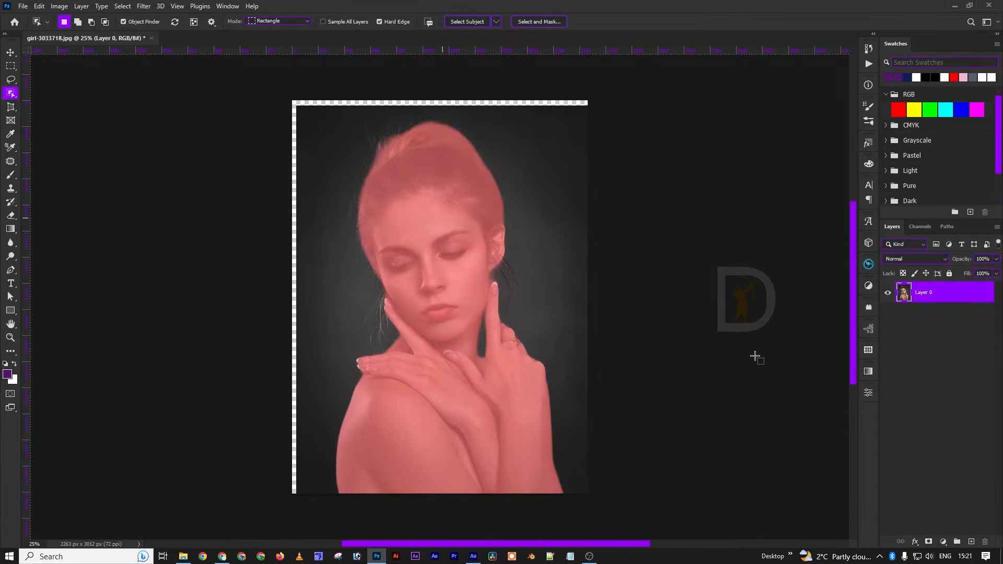
pyautogui.click(425, 193)
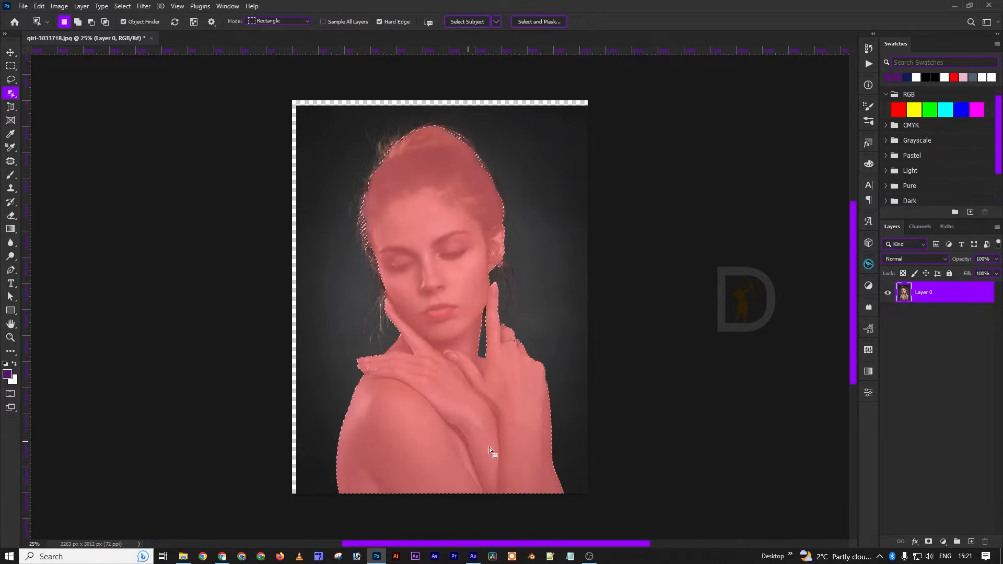
pyautogui.rightClick(11, 94)
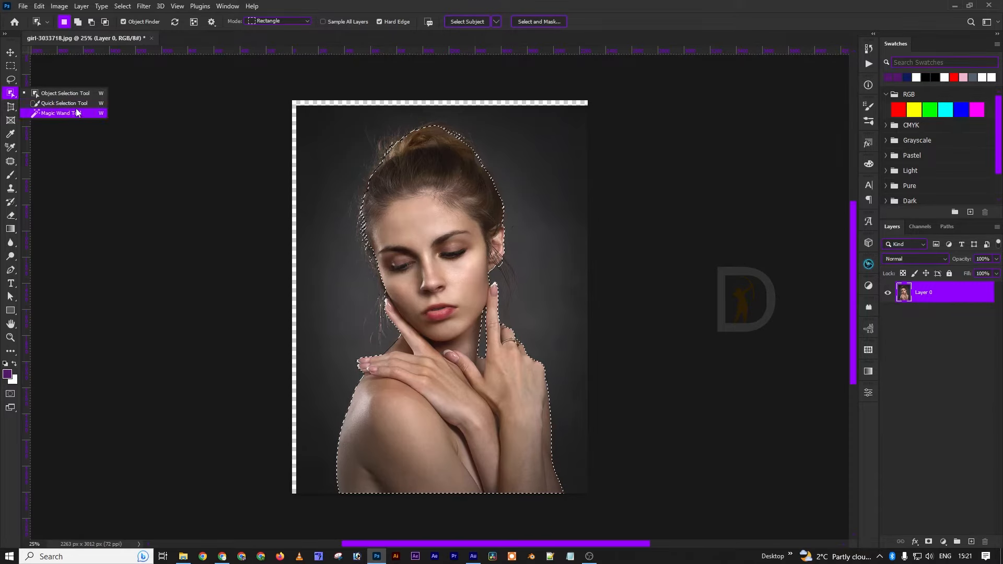
pyautogui.click(421, 239)
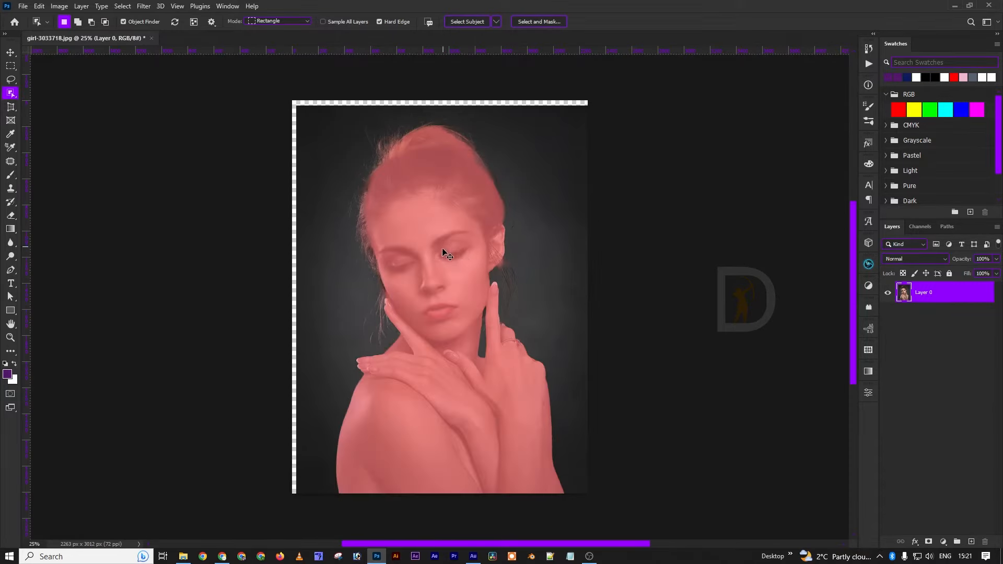
# Select the woman by brushing with the Quick Selection tool, and again with Select Subject, clearing each selection
pyautogui.rightClick(13, 94)
pyautogui.click(52, 106)
pyautogui.moveTo(477, 469)
pyautogui.mouseDown()
pyautogui.moveTo(428, 414)
pyautogui.moveTo(447, 311)
pyautogui.moveTo(436, 207)
pyautogui.moveTo(414, 156)
pyautogui.mouseUp()
pyautogui.moveTo(518, 461); pyautogui.dragTo(487, 348)
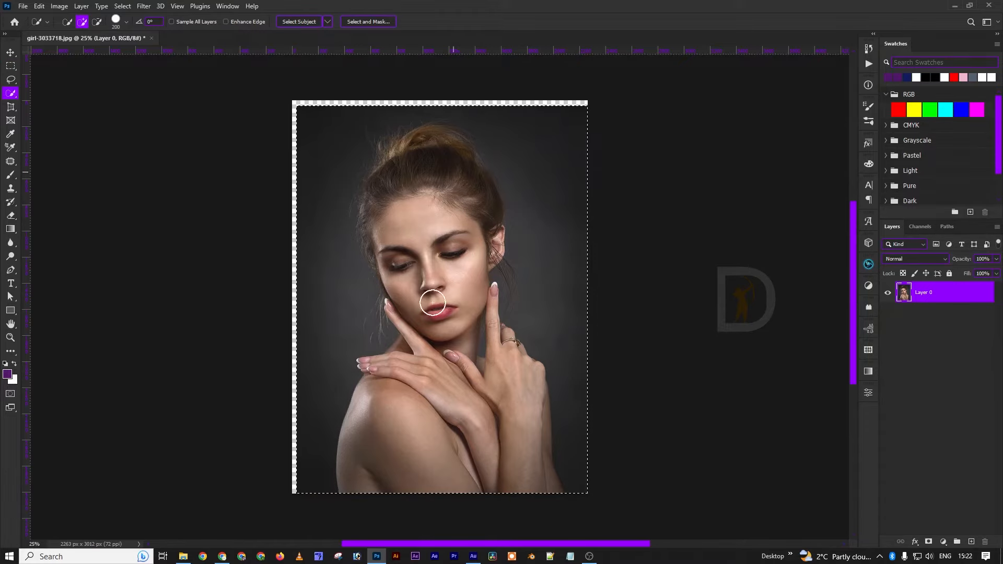
pyautogui.hotkey('ctrl', 'd')
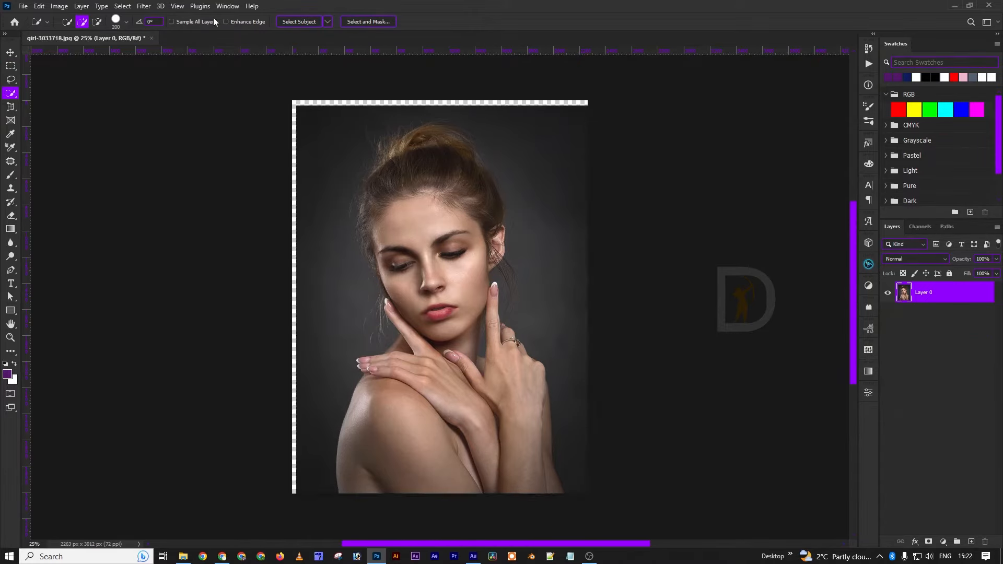
pyautogui.click(296, 23)
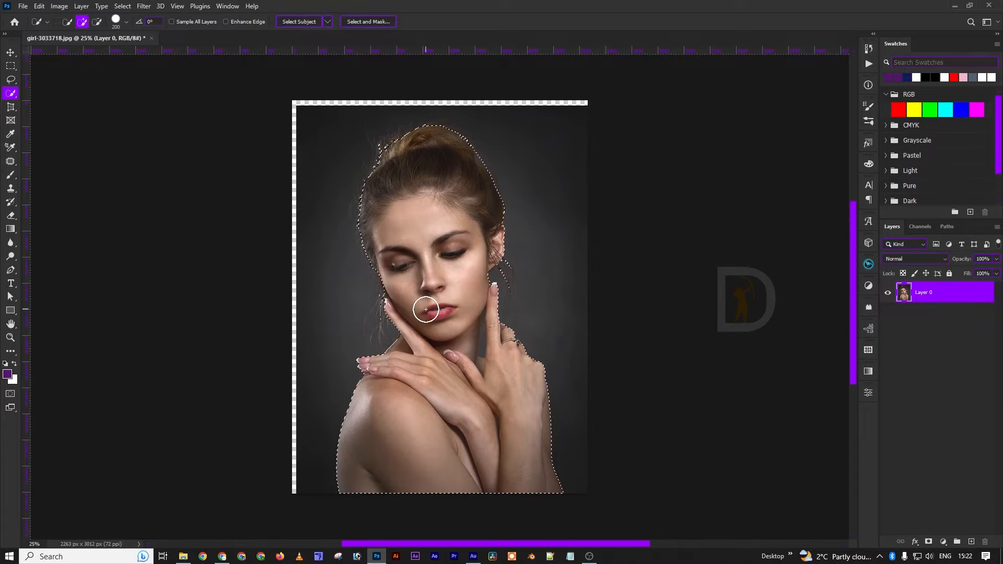
pyautogui.hotkey('ctrl', 'd')
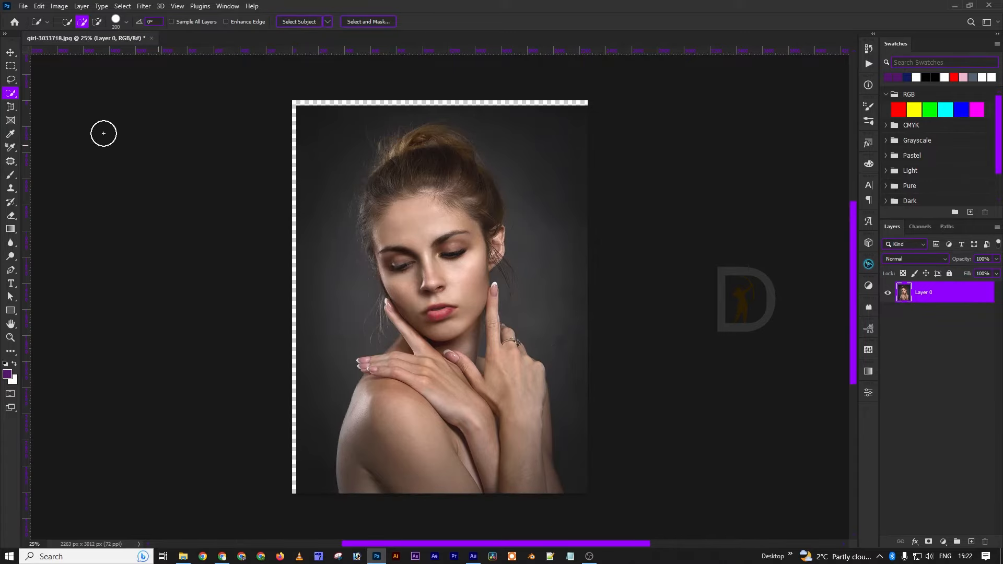
# Build a combined selection of the dark background areas around the woman with the Magic Wand, and clear it
pyautogui.rightClick(14, 101)
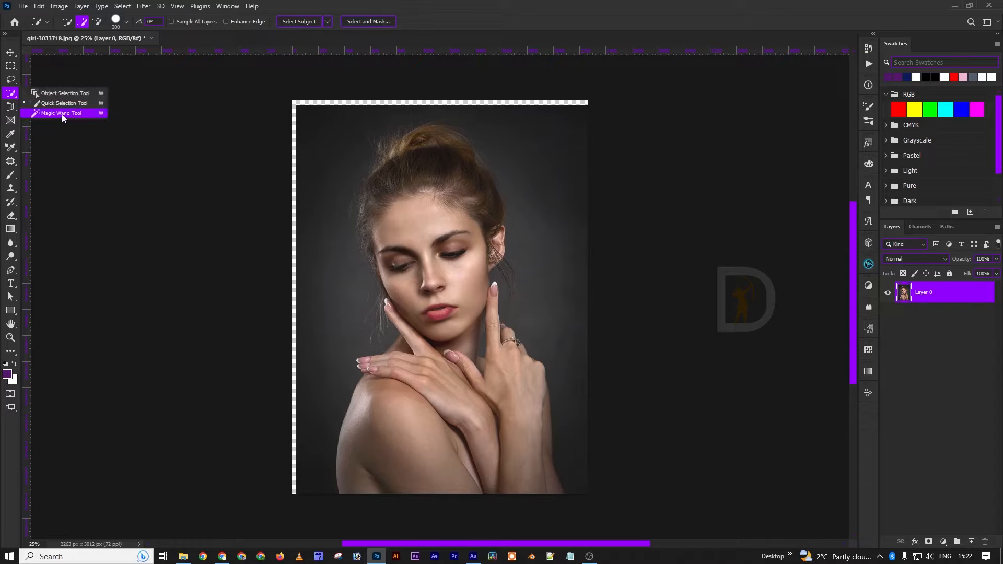
pyautogui.click(62, 114)
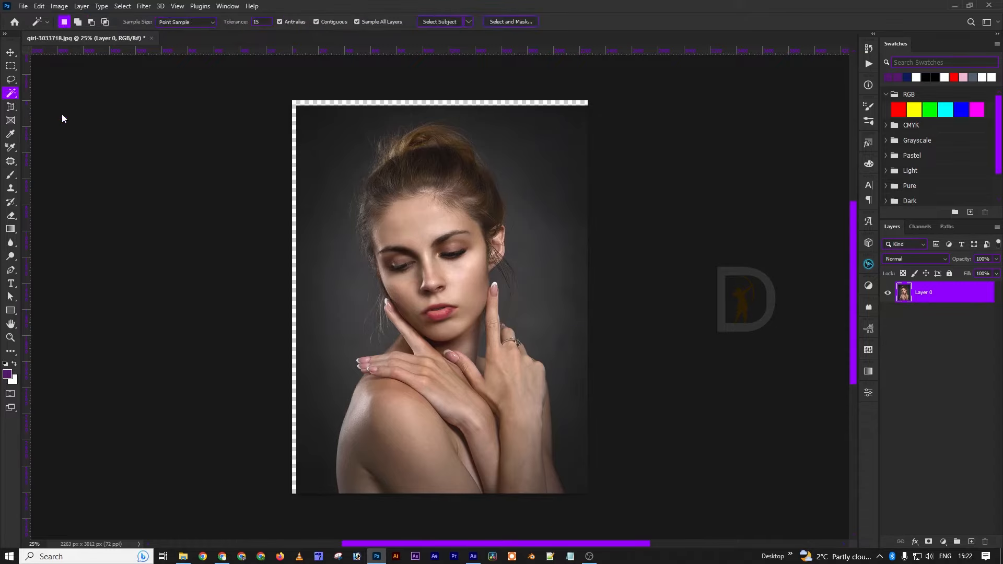
pyautogui.keyDown('shift'); pyautogui.click(341, 299); pyautogui.keyUp('shift')
pyautogui.keyDown('shift'); pyautogui.click(565, 291); pyautogui.keyUp('shift')
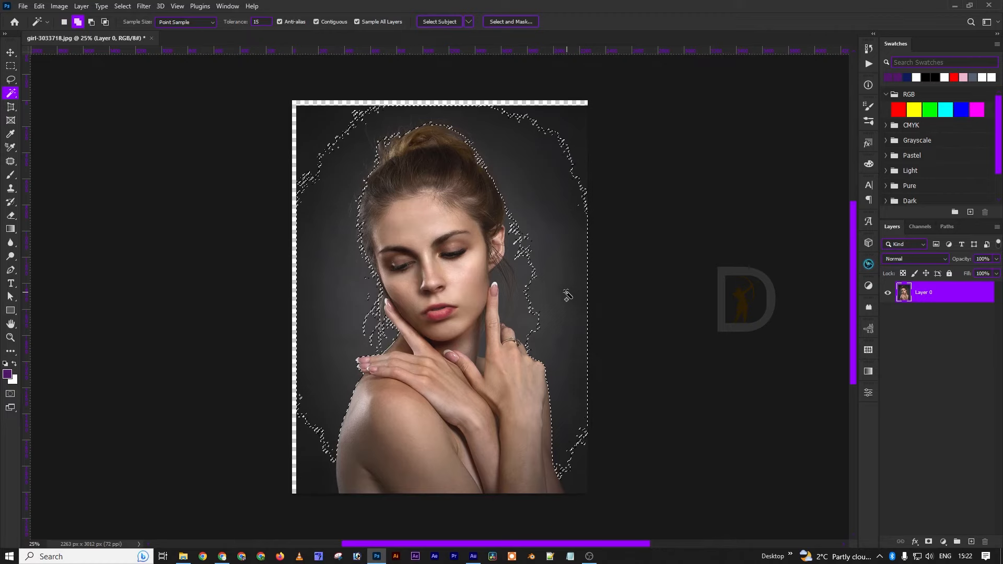
pyautogui.keyDown('shift'); pyautogui.click(575, 133); pyautogui.keyUp('shift')
pyautogui.keyDown('shift'); pyautogui.click(518, 294); pyautogui.keyUp('shift')
pyautogui.hotkey('ctrl', 'd')
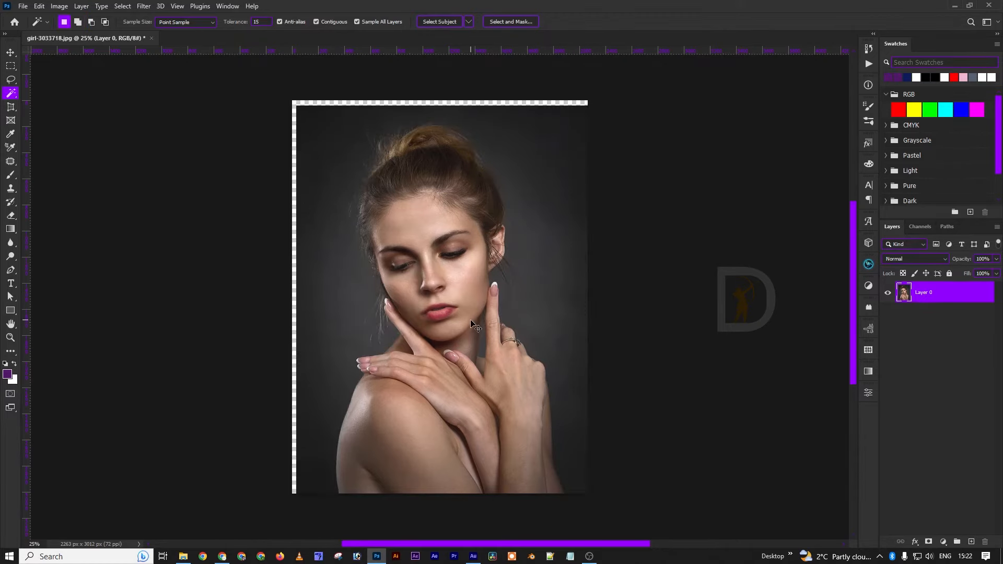
# Crop the portrait to the head and upper hands, about 2143 x 1876 px, and undo the crop
pyautogui.click(11, 107)
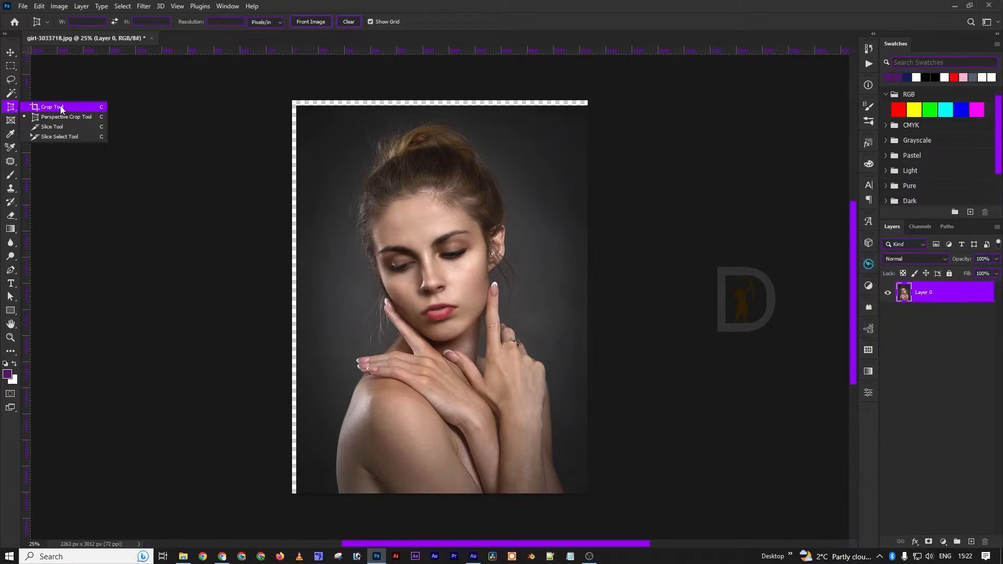
pyautogui.click(53, 107)
pyautogui.moveTo(584, 489); pyautogui.dragTo(589, 421)
pyautogui.press('Return')
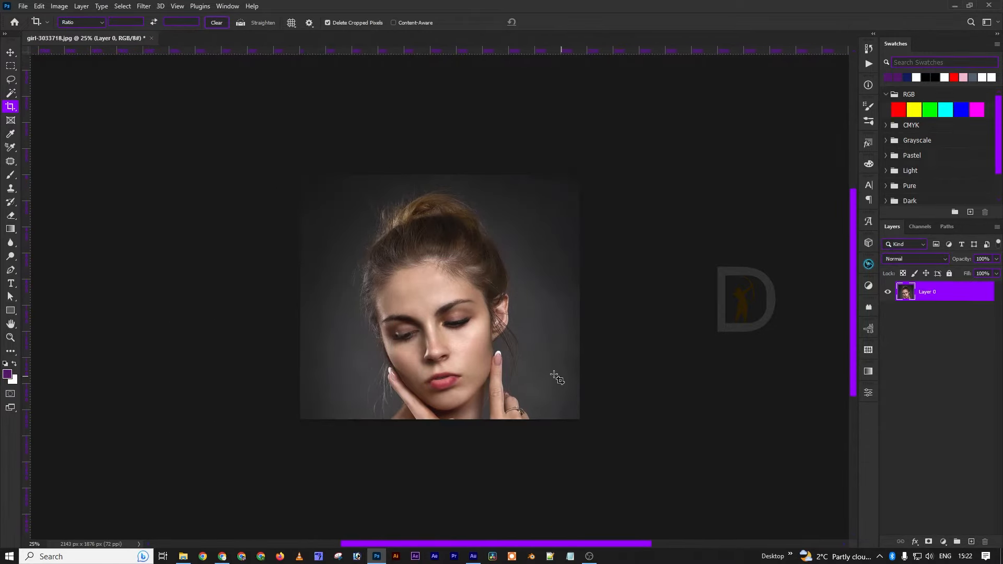
pyautogui.hotkey('ctrl', 'z')
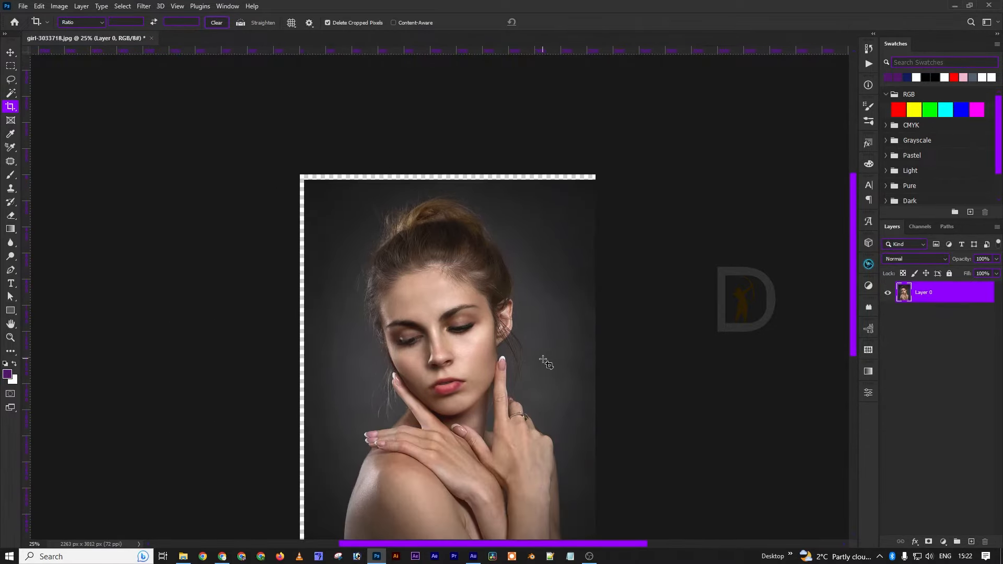
pyautogui.press('v')
pyautogui.scroll(-2, 483, 360)
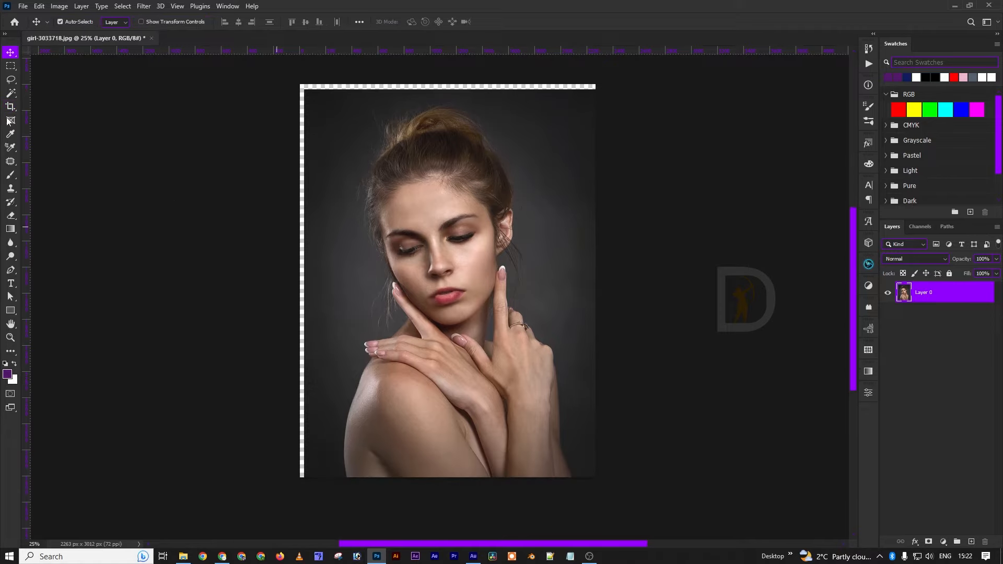
# Sample the dark hair, the lighter hair and the cheek's skin tone as foreground color with the Eyedropper
pyautogui.click(11, 124)
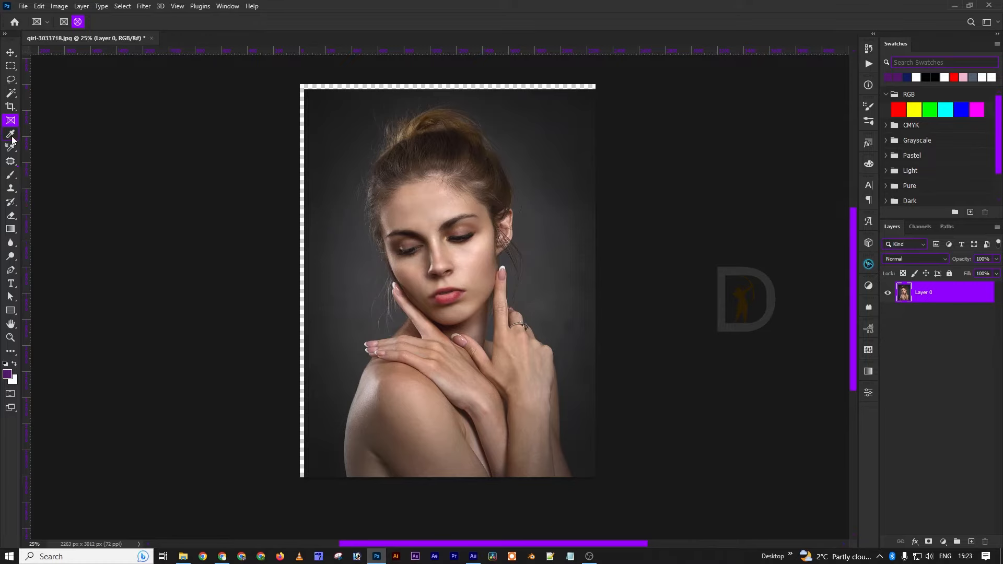
pyautogui.click(11, 136)
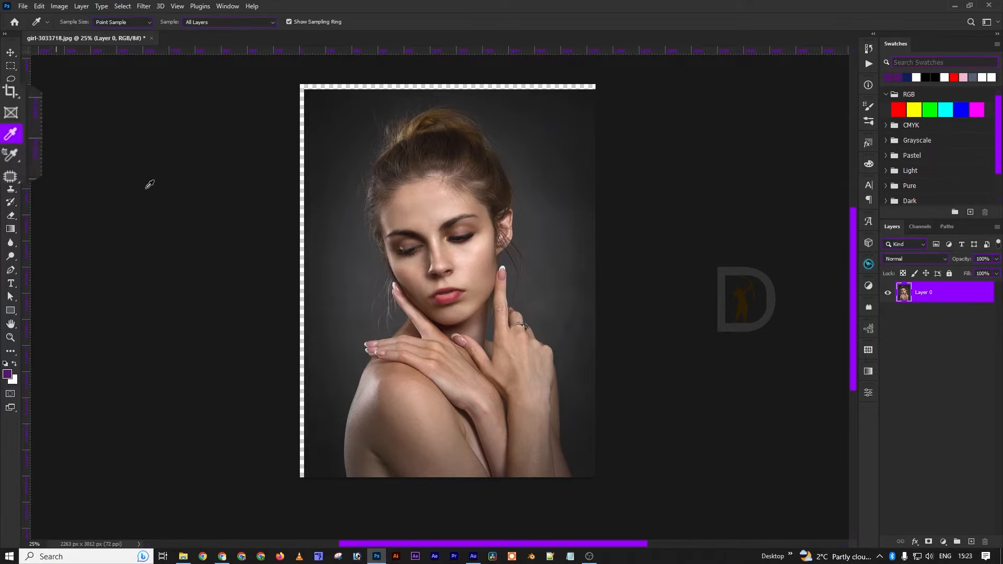
pyautogui.click(435, 144)
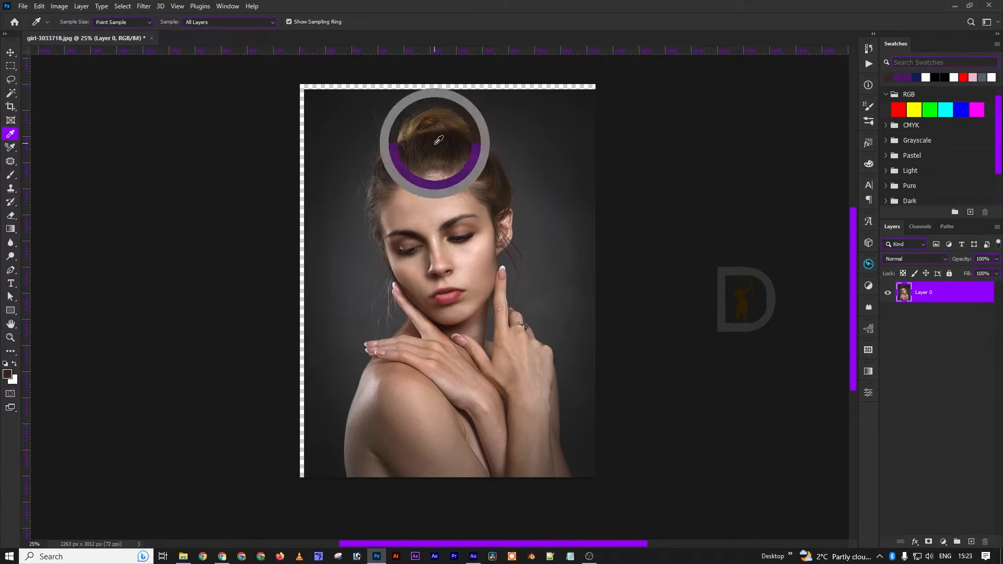
pyautogui.click(448, 116)
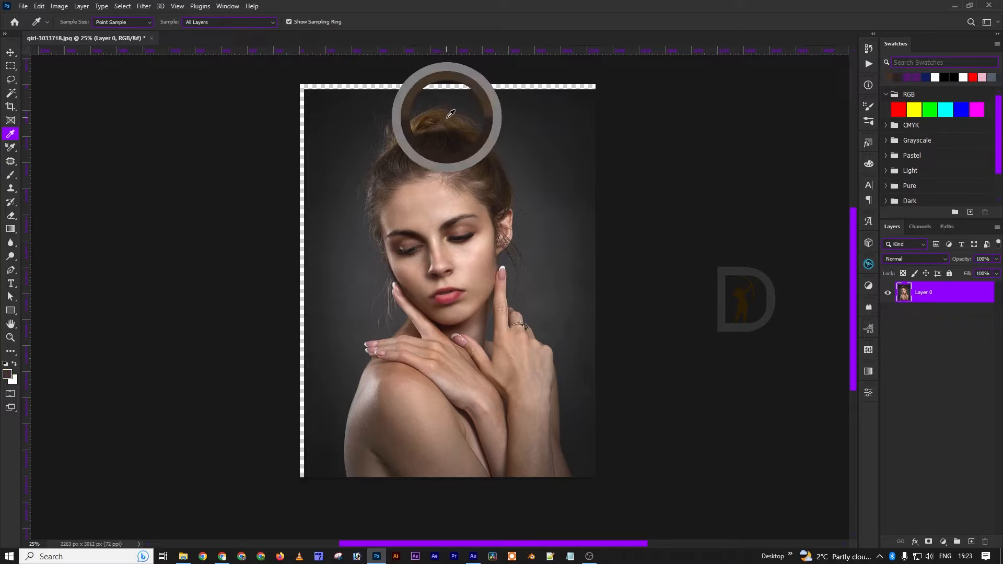
pyautogui.click(475, 265)
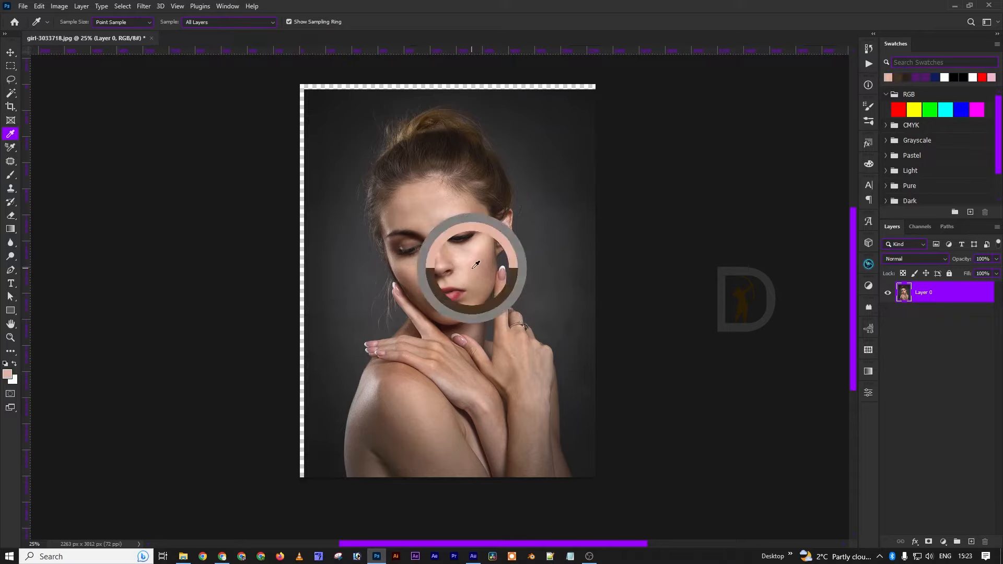
pyautogui.click(10, 148)
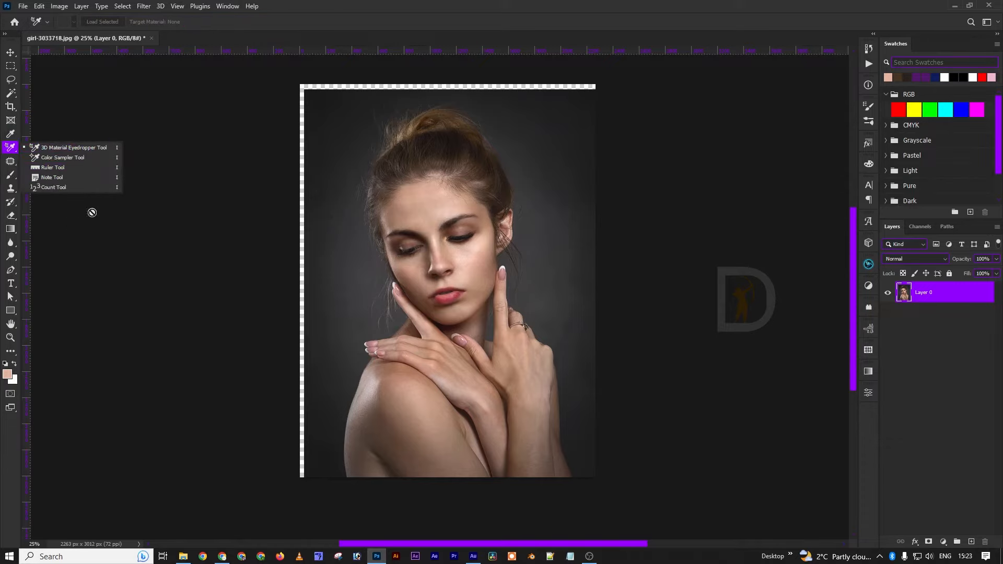
pyautogui.click(10, 150)
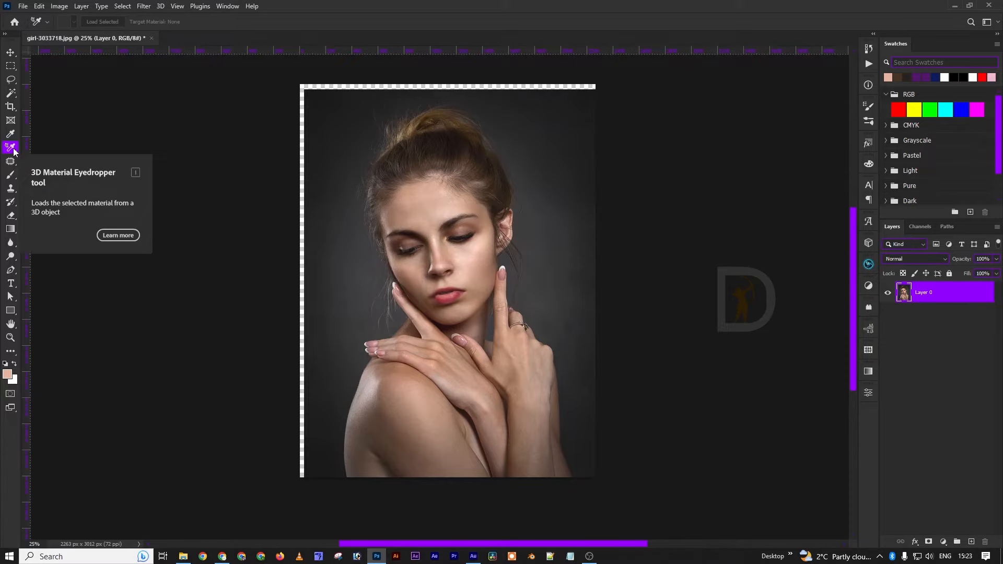
# Retouch small blemishes on the cheek and forehead with the content-aware Spot Healing Brush
pyautogui.click(11, 160)
pyautogui.rightClick(10, 161)
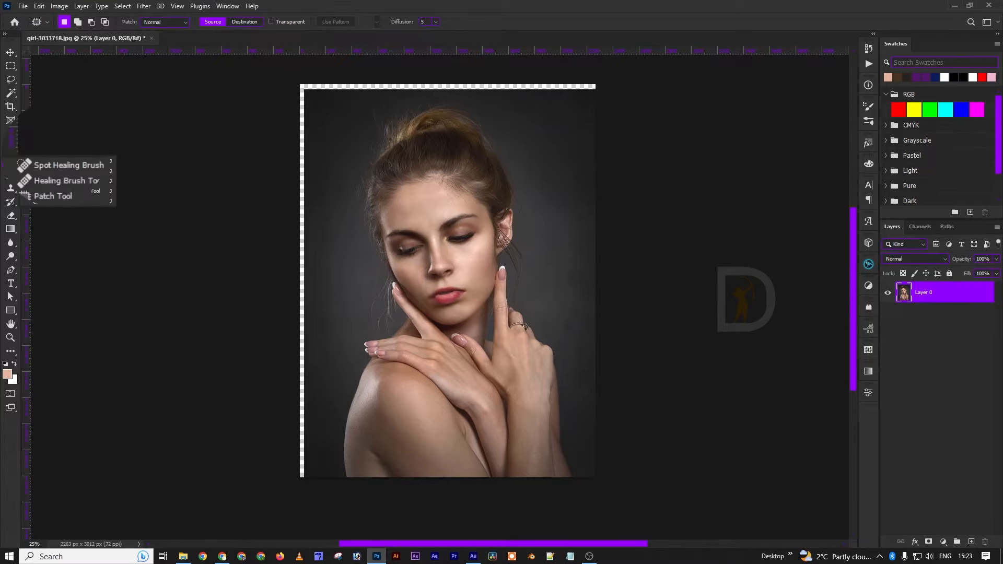
pyautogui.click(64, 163)
pyautogui.moveTo(443, 225); pyautogui.dragTo(495, 235)
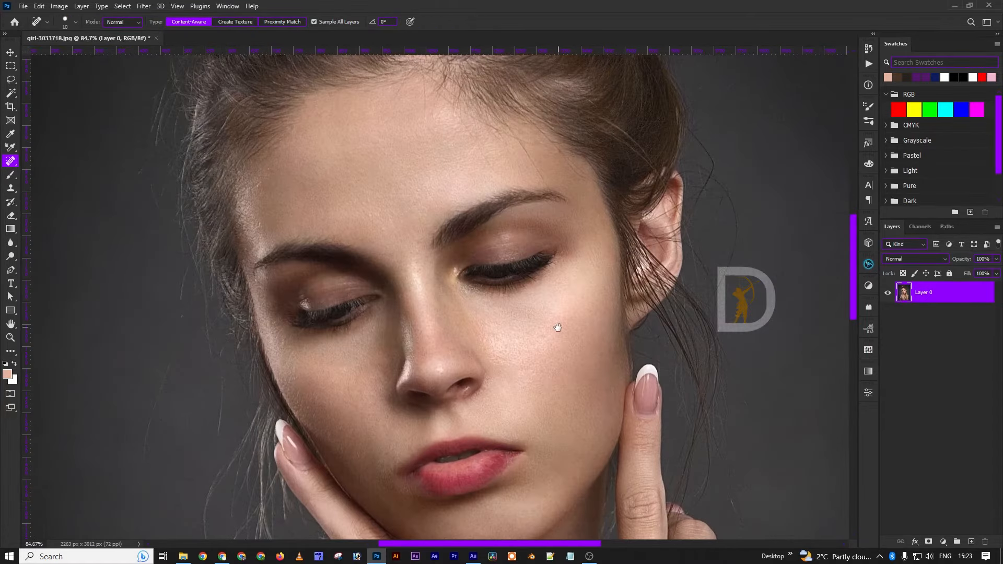
pyautogui.moveTo(558, 328); pyautogui.dragTo(533, 281)
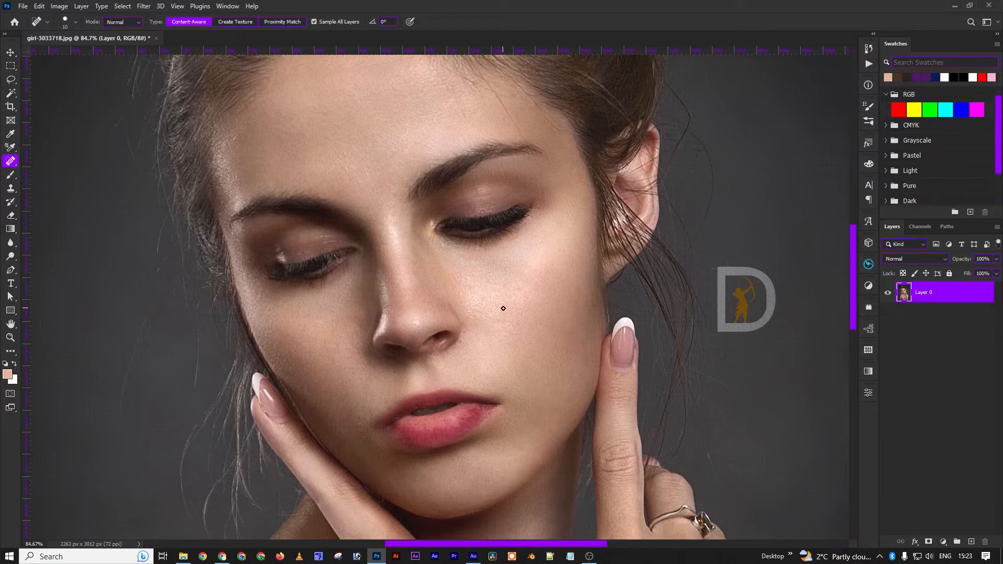
pyautogui.moveTo(377, 145); pyautogui.dragTo(374, 195)
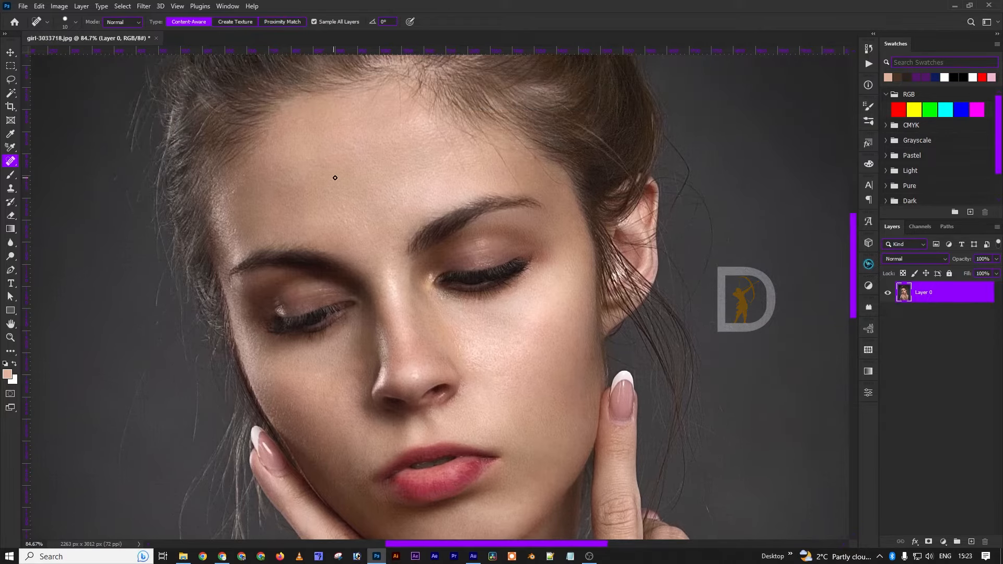
pyautogui.moveTo(330, 171); pyautogui.dragTo(330, 172)
pyautogui.moveTo(421, 246); pyautogui.dragTo(475, 210)
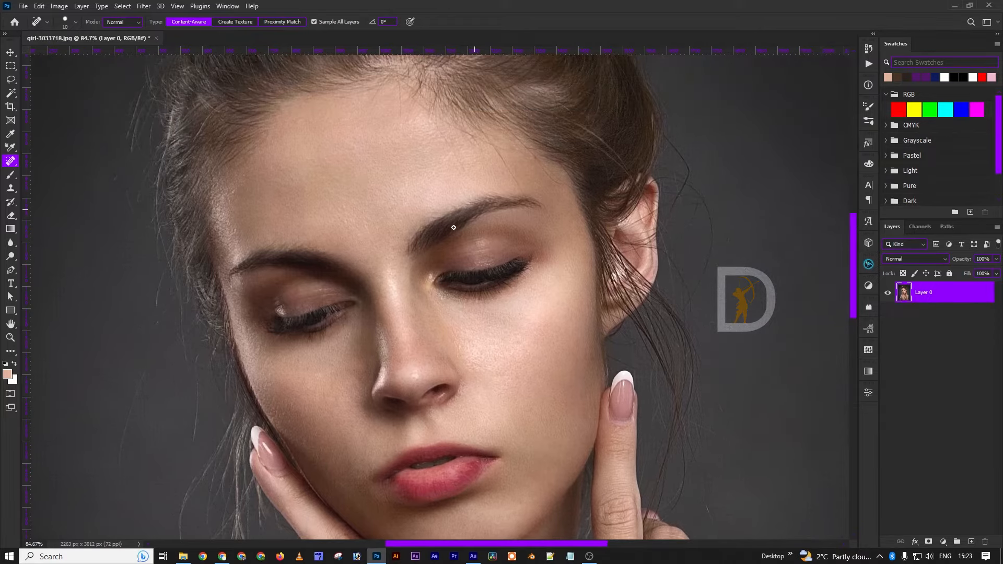
# Cover the eye and eyebrow on the image's left with forehead skin using the Patch tool, and clear the selection
pyautogui.rightClick(13, 162)
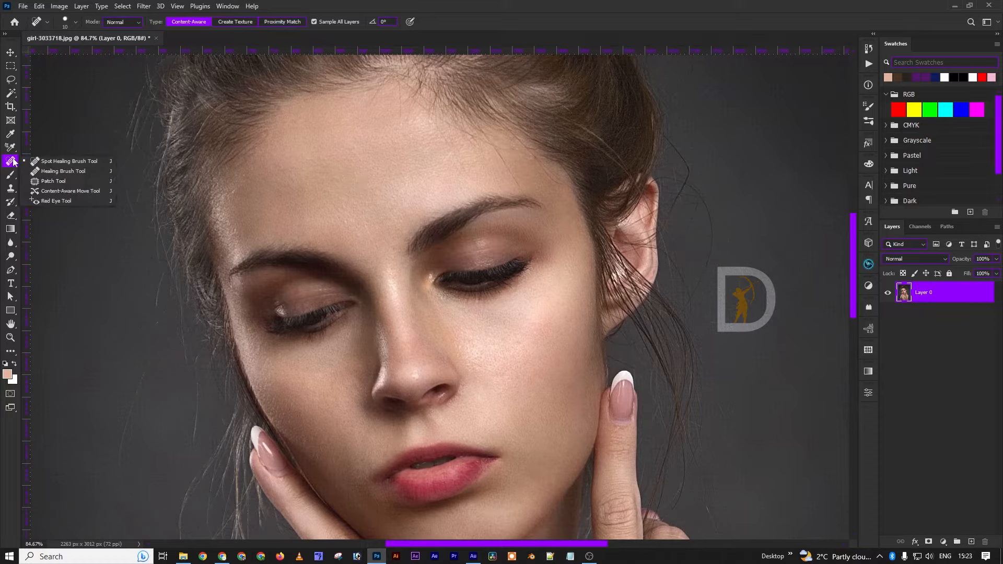
pyautogui.click(62, 181)
pyautogui.moveTo(334, 241); pyautogui.dragTo(226, 244)
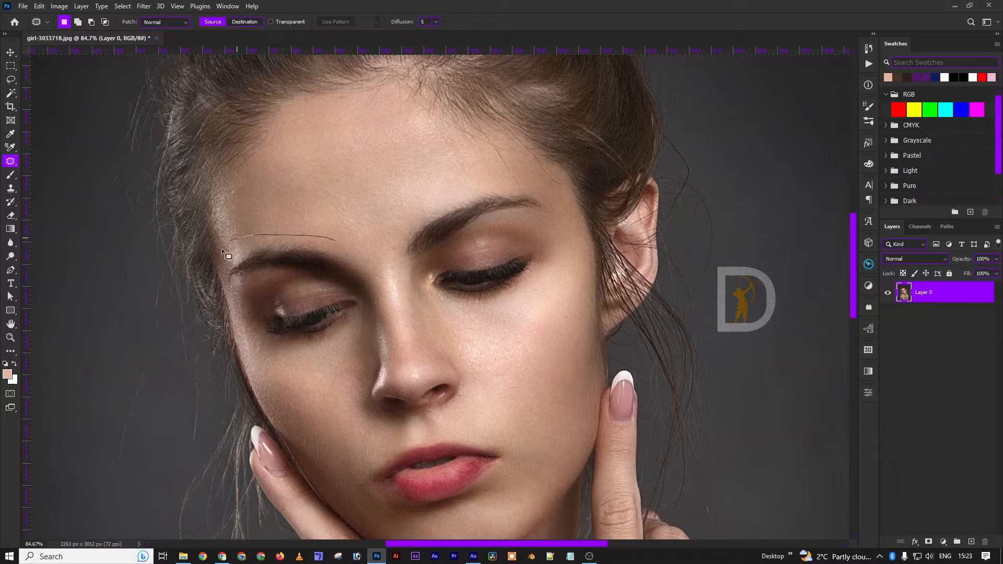
pyautogui.moveTo(340, 242); pyautogui.dragTo(321, 225)
pyautogui.moveTo(338, 275); pyautogui.dragTo(400, 156)
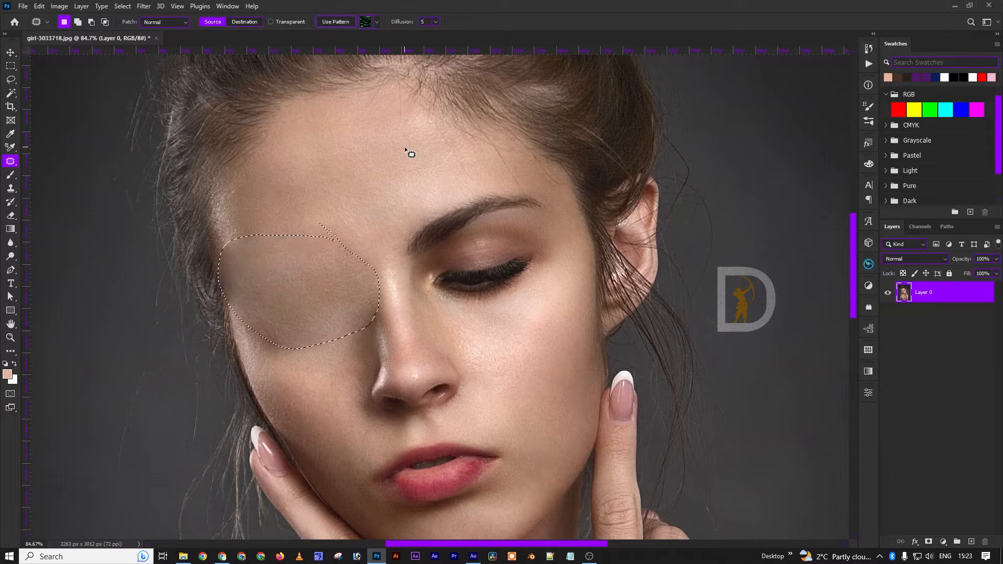
pyautogui.hotkey('ctrl', 'd')
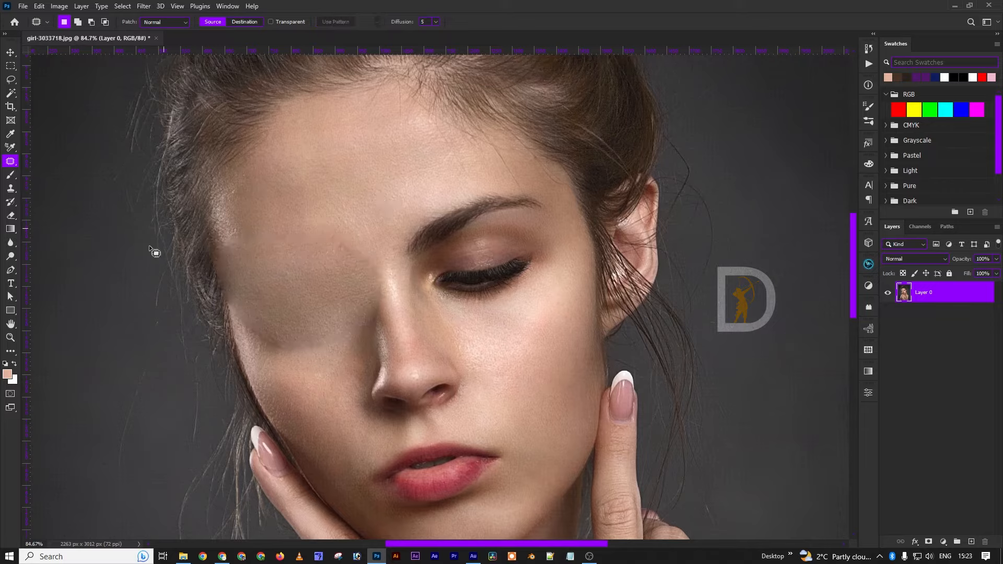
# Undo the eye patch and try to relocate that eye onto the forehead with the Content-Aware Move tool
pyautogui.rightClick(9, 164)
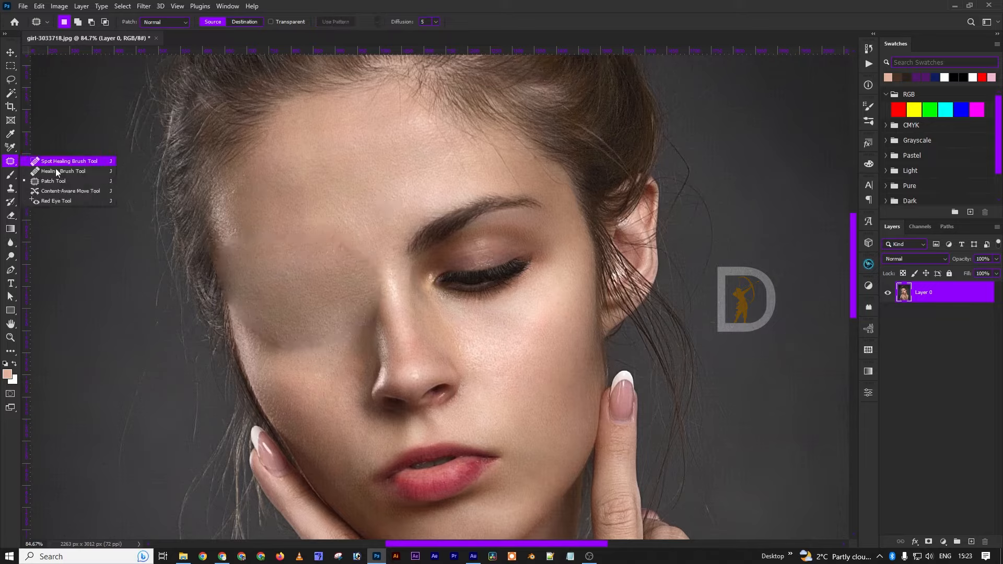
pyautogui.click(72, 192)
pyautogui.hotkey('ctrl', 'z')
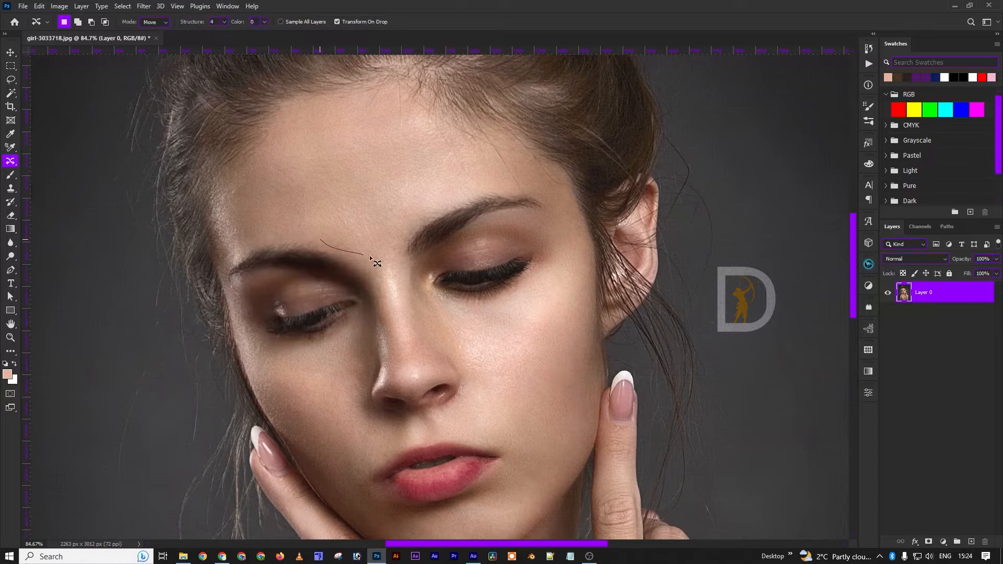
pyautogui.moveTo(227, 271); pyautogui.dragTo(358, 220)
pyautogui.moveTo(340, 258); pyautogui.dragTo(411, 117)
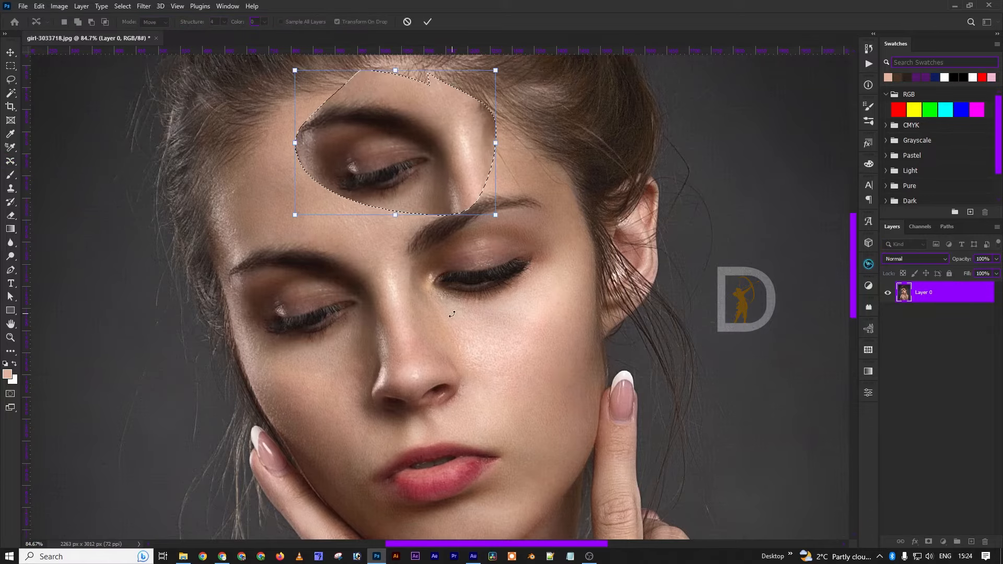
pyautogui.moveTo(434, 174); pyautogui.dragTo(508, 282)
# Paint over the forehead in the sampled skin color with the Brush at 100% opacity, and sample another skin tone
pyautogui.click(11, 176)
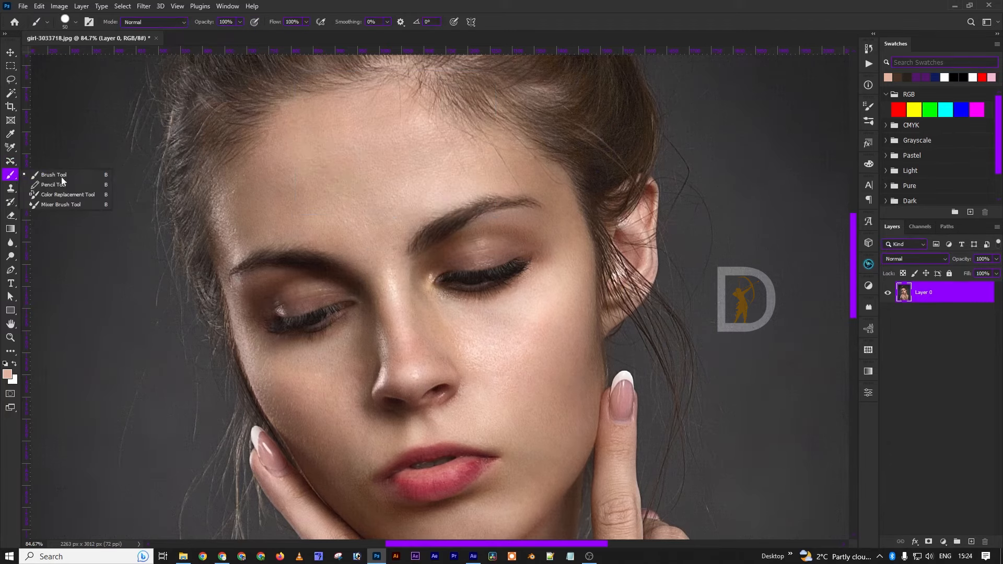
pyautogui.click(64, 178)
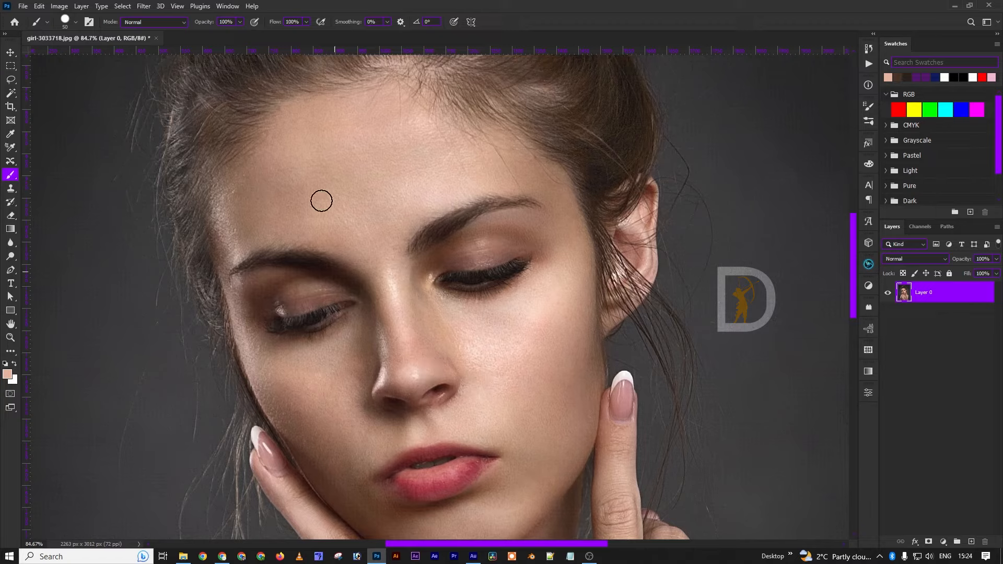
pyautogui.moveTo(339, 214)
pyautogui.mouseDown()
pyautogui.moveTo(302, 222)
pyautogui.moveTo(350, 155)
pyautogui.moveTo(298, 209)
pyautogui.mouseUp()
pyautogui.keyDown('alt'); pyautogui.click(279, 190); pyautogui.keyUp('alt')
# Sample the lip color and brush it over the lips, the cheek and across the nose
pyautogui.keyDown('alt'); pyautogui.click(448, 472); pyautogui.keyUp('alt')
pyautogui.moveTo(448, 473)
pyautogui.mouseDown()
pyautogui.moveTo(472, 469)
pyautogui.moveTo(406, 486)
pyautogui.moveTo(383, 479)
pyautogui.moveTo(425, 457)
pyautogui.moveTo(478, 453)
pyautogui.mouseUp()
pyautogui.moveTo(501, 321); pyautogui.dragTo(559, 368)
pyautogui.moveTo(312, 376)
pyautogui.mouseDown()
pyautogui.moveTo(311, 401)
pyautogui.moveTo(441, 361)
pyautogui.moveTo(470, 372)
pyautogui.mouseUp()
# Draw thick strokes in the lip color over the nose bridge, cheek and mouth with the Pencil at size 200
pyautogui.rightClick(11, 174)
pyautogui.click(47, 186)
pyautogui.moveTo(438, 209); pyautogui.dragTo(402, 286)
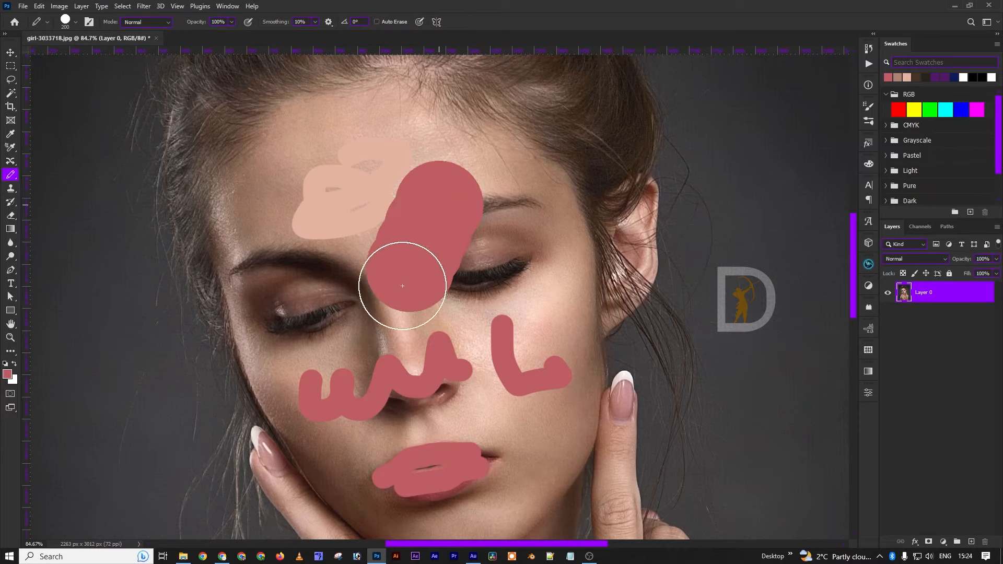
pyautogui.moveTo(544, 240); pyautogui.dragTo(591, 400)
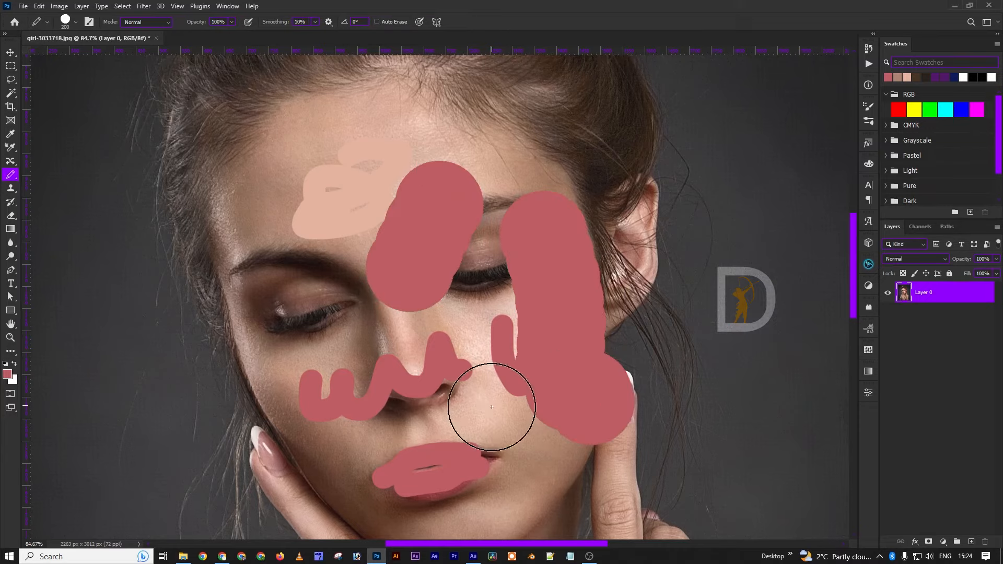
pyautogui.moveTo(491, 407); pyautogui.dragTo(311, 424)
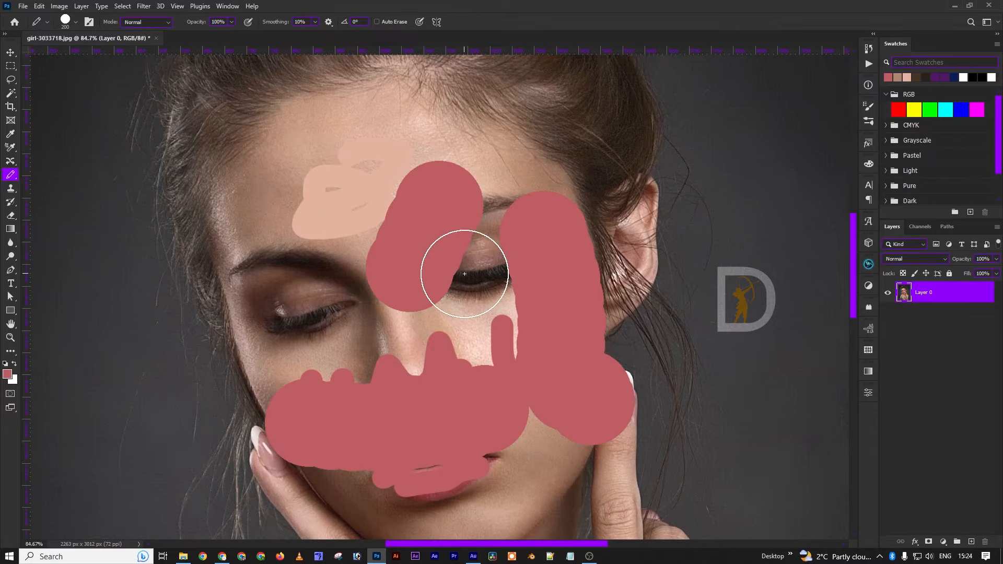
# Undo all the brush and pencil strokes painted on the face
pyautogui.hotkey('ctrl', 'z')
pyautogui.hotkey('ctrl', 'z')
pyautogui.hotkey('ctrl', 'z')
pyautogui.hotkey('ctrl', 'z')
pyautogui.hotkey('ctrl', 'z')
pyautogui.hotkey('ctrl', 'z')
pyautogui.hotkey('ctrl', 'z')
pyautogui.hotkey('ctrl', 'z')
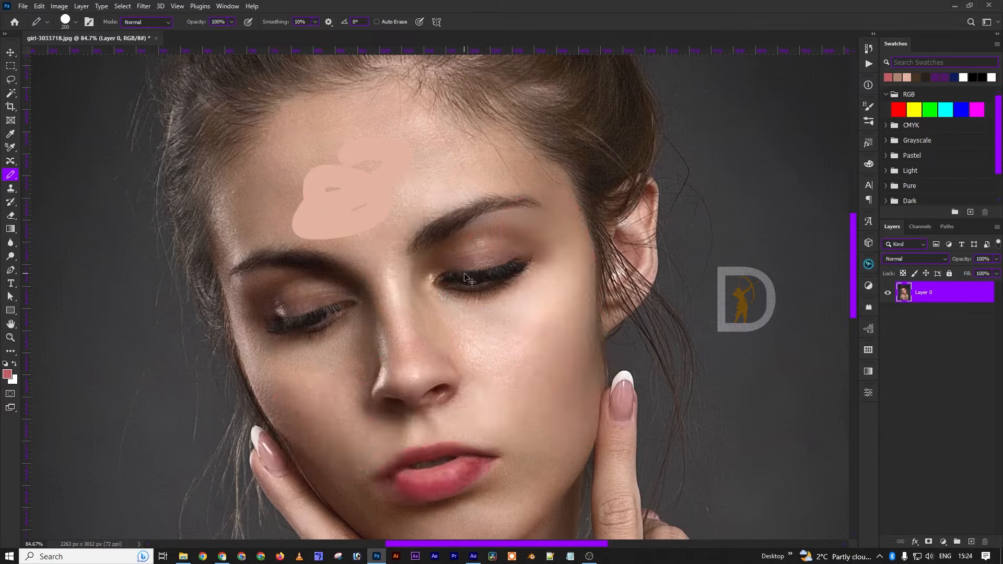
pyautogui.hotkey('ctrl', 'z')
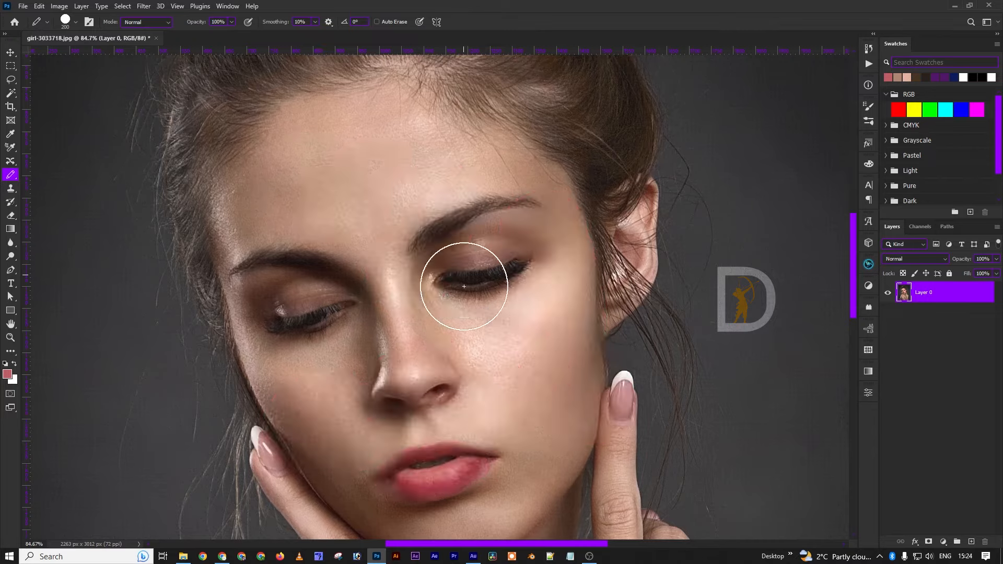
pyautogui.rightClick(14, 179)
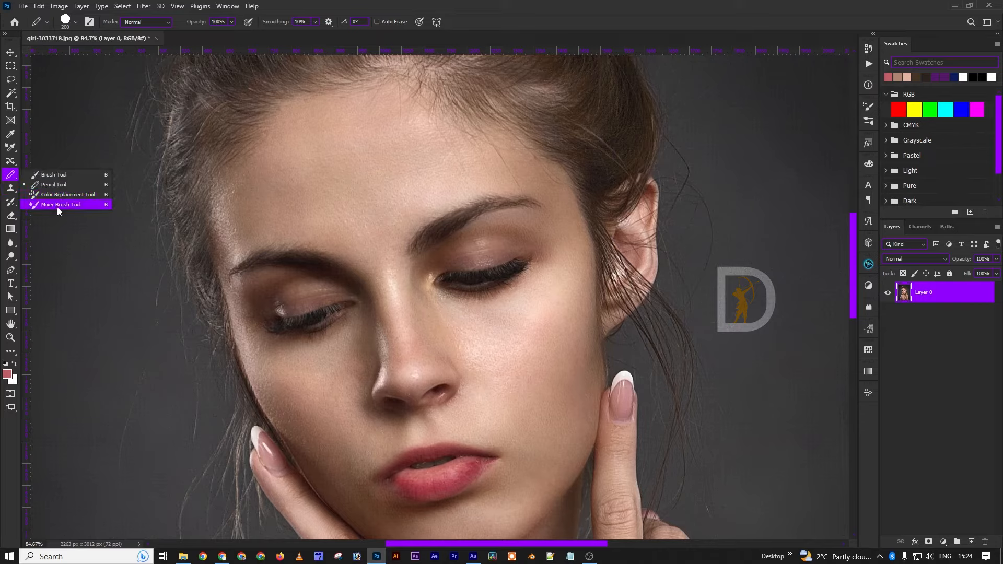
pyautogui.click(57, 196)
# Clone the eye on the image's left over the other eye, and the lips onto the background, using a size 600 Clone Stamp
pyautogui.rightClick(10, 189)
pyautogui.click(62, 190)
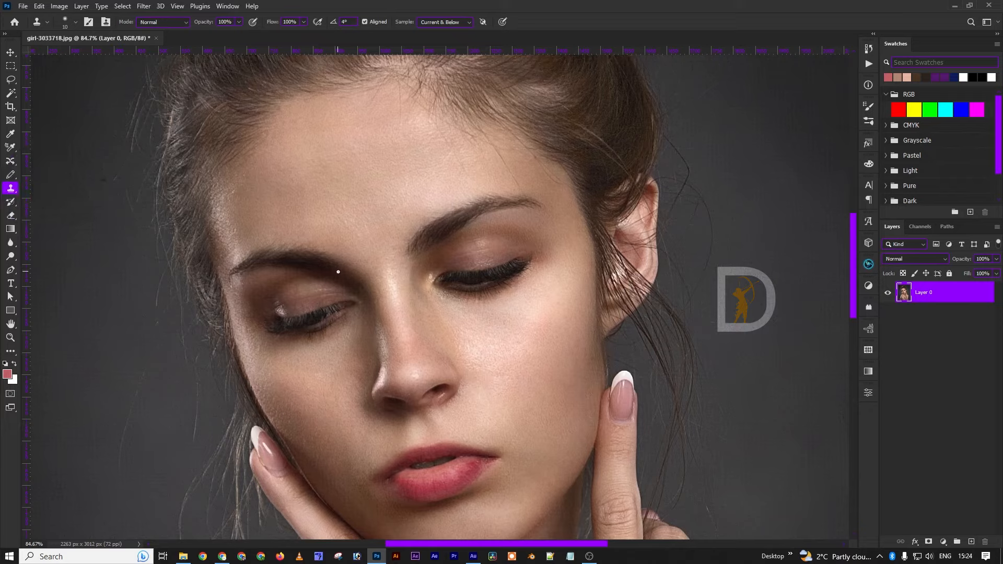
pyautogui.press(']')
pyautogui.press(']')
pyautogui.press(']')
pyautogui.press(']')
pyautogui.press(']')
pyautogui.press(']')
pyautogui.press(']')
pyautogui.press(']')
pyautogui.press(']')
pyautogui.press(']')
pyautogui.press(']')
pyautogui.press(']')
pyautogui.press(']')
pyautogui.press(']')
pyautogui.press(']')
pyautogui.press(']')
pyautogui.press(']')
pyautogui.press(']')
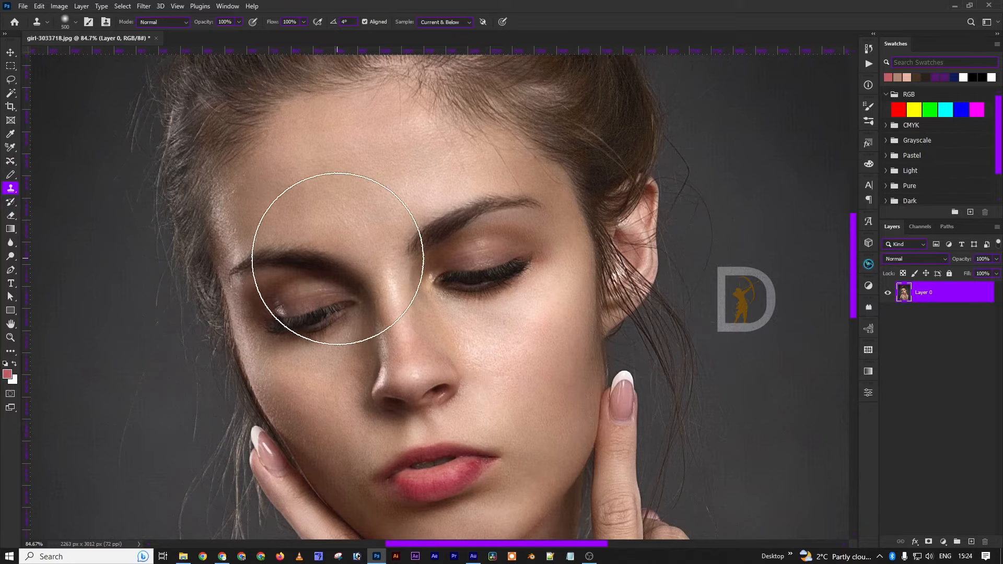
pyautogui.keyDown('alt'); pyautogui.click(308, 306); pyautogui.keyUp('alt')
pyautogui.moveTo(494, 250); pyautogui.dragTo(474, 224)
pyautogui.hotkey('ctrl', 'z')
pyautogui.click(473, 258)
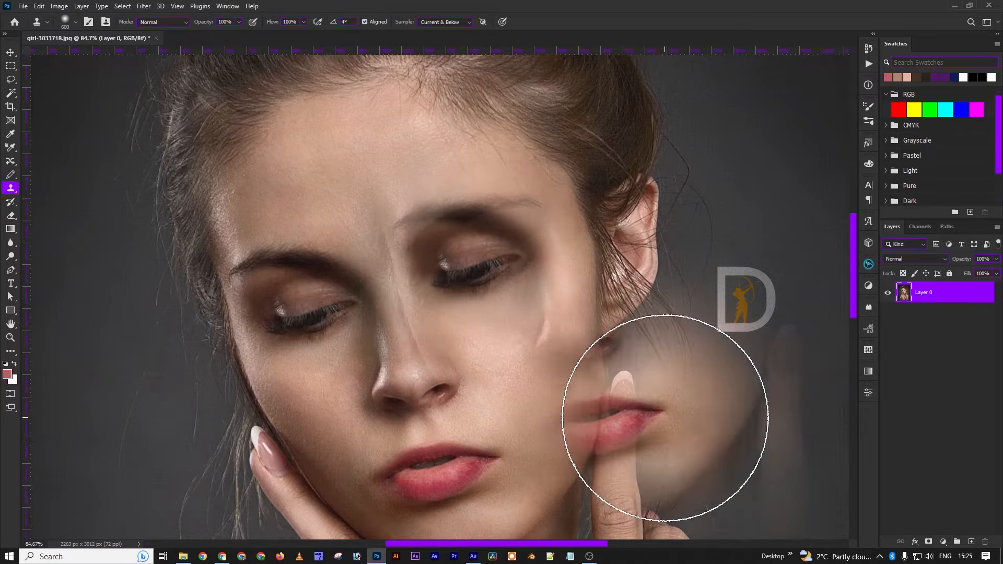
# Clone the fingertip and hair strands over the nose, and stamp a copy sampled from there onto the background beside the face
pyautogui.moveTo(366, 314); pyautogui.dragTo(391, 392)
pyautogui.keyDown('alt'); pyautogui.click(401, 376); pyautogui.keyUp('alt')
pyautogui.click(707, 389)
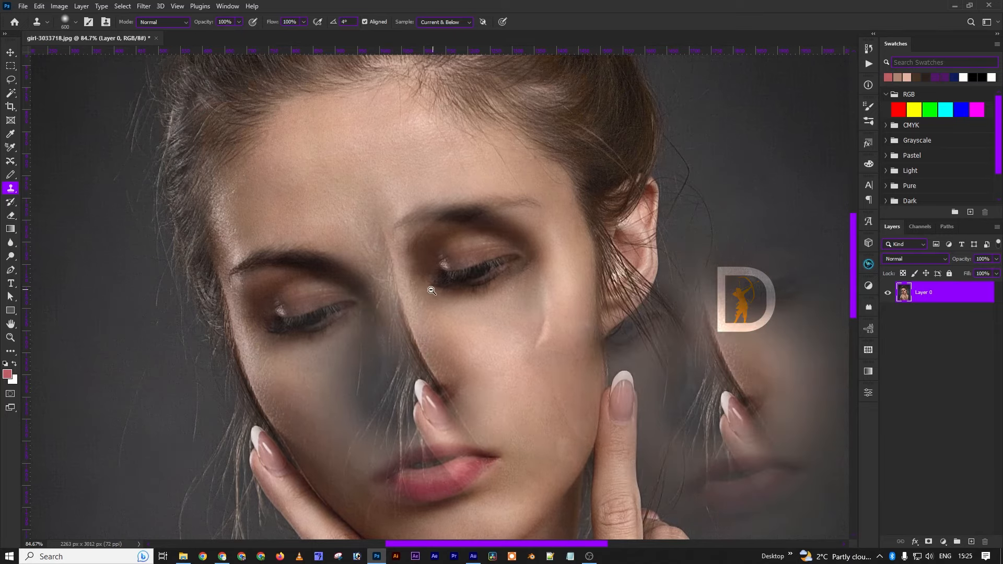
pyautogui.scroll(-4, 431, 291)
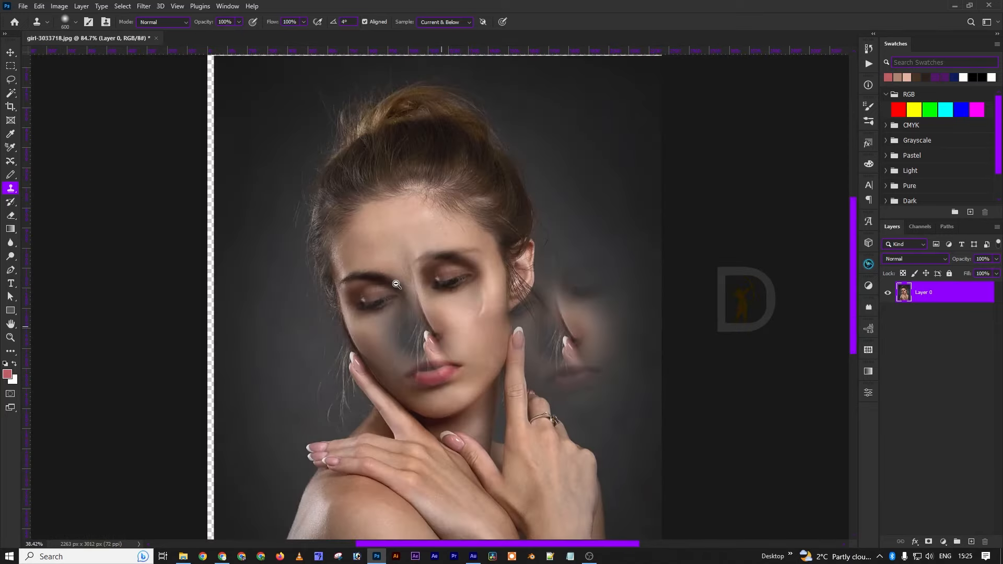
pyautogui.rightClick(10, 190)
pyautogui.click(11, 202)
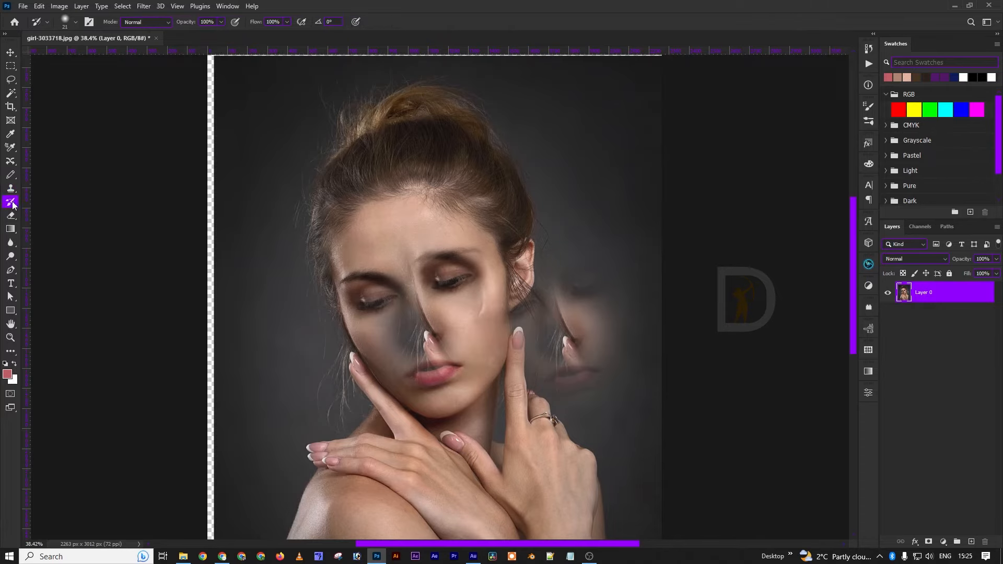
pyautogui.rightClick(12, 203)
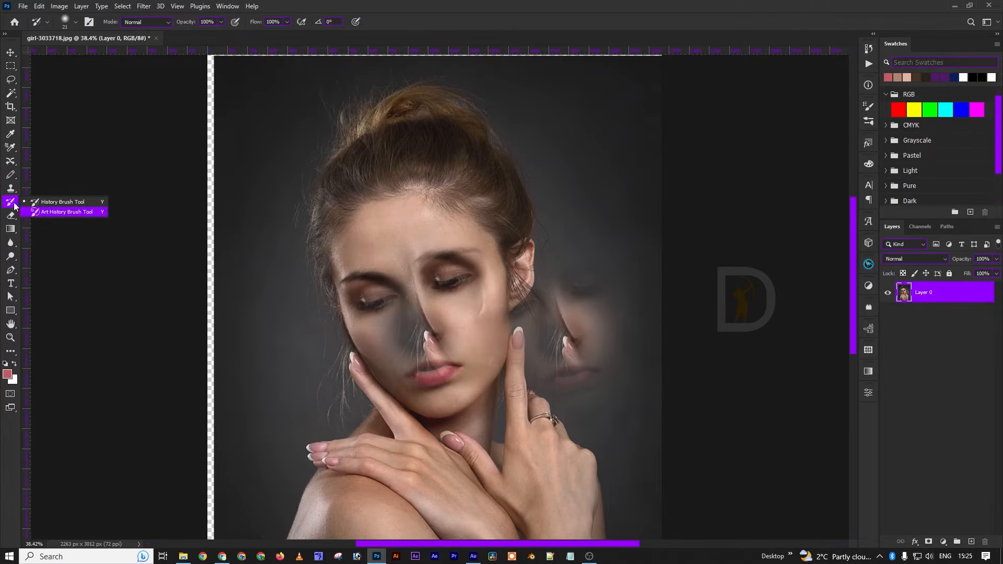
pyautogui.click(11, 203)
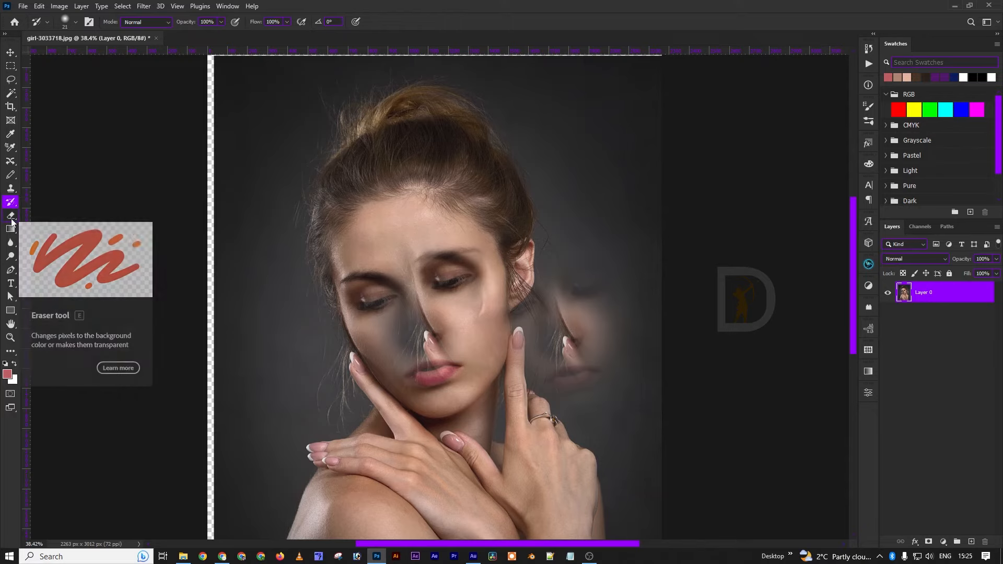
# Partly erase the face with a soft size 400 Eraser, try erasing it at 100% opacity, and undo the full erase
pyautogui.click(11, 215)
pyautogui.click(45, 214)
pyautogui.moveTo(420, 290)
pyautogui.mouseDown()
pyautogui.moveTo(381, 314)
pyautogui.moveTo(353, 246)
pyautogui.moveTo(403, 273)
pyautogui.moveTo(446, 224)
pyautogui.moveTo(446, 171)
pyautogui.moveTo(573, 329)
pyautogui.mouseUp()
pyautogui.press('0')
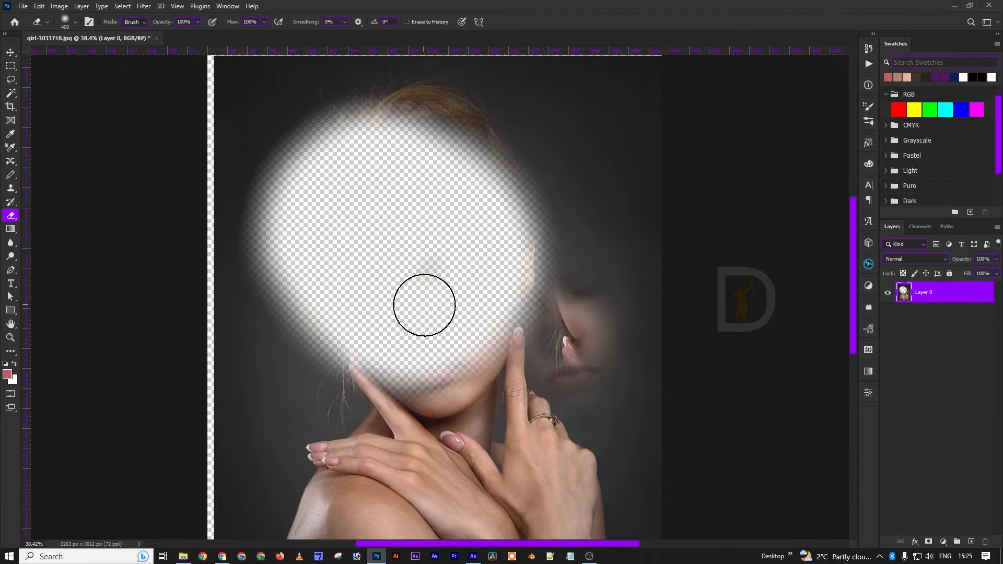
pyautogui.hotkey('ctrl', 'z')
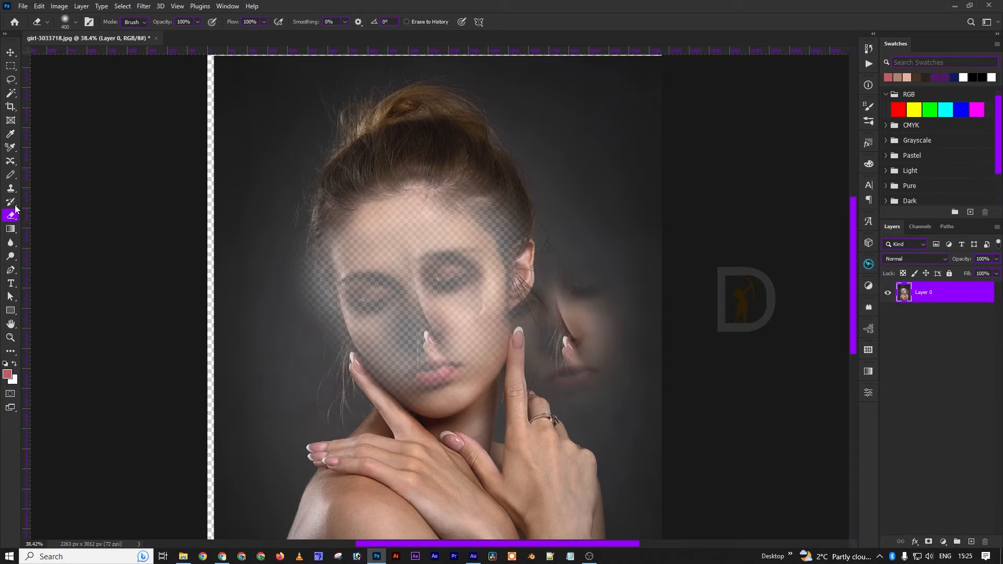
# Erase the dark background around the top of the head down to beside the ear with the Background Eraser at size 200
pyautogui.rightClick(11, 222)
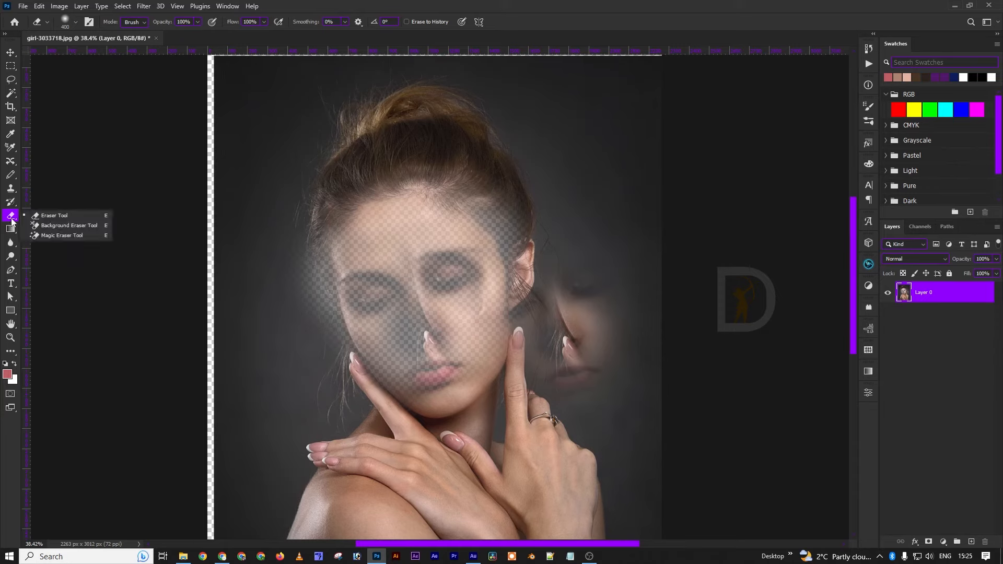
pyautogui.click(73, 227)
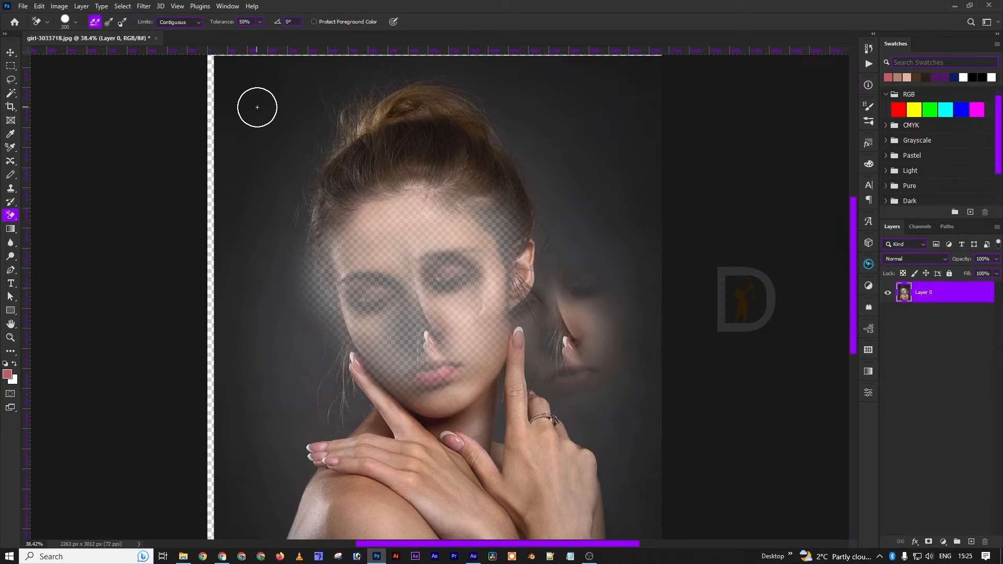
pyautogui.moveTo(257, 108)
pyautogui.mouseDown()
pyautogui.moveTo(260, 177)
pyautogui.moveTo(230, 198)
pyautogui.moveTo(308, 182)
pyautogui.moveTo(355, 110)
pyautogui.moveTo(470, 92)
pyautogui.moveTo(556, 197)
pyautogui.moveTo(566, 242)
pyautogui.mouseUp()
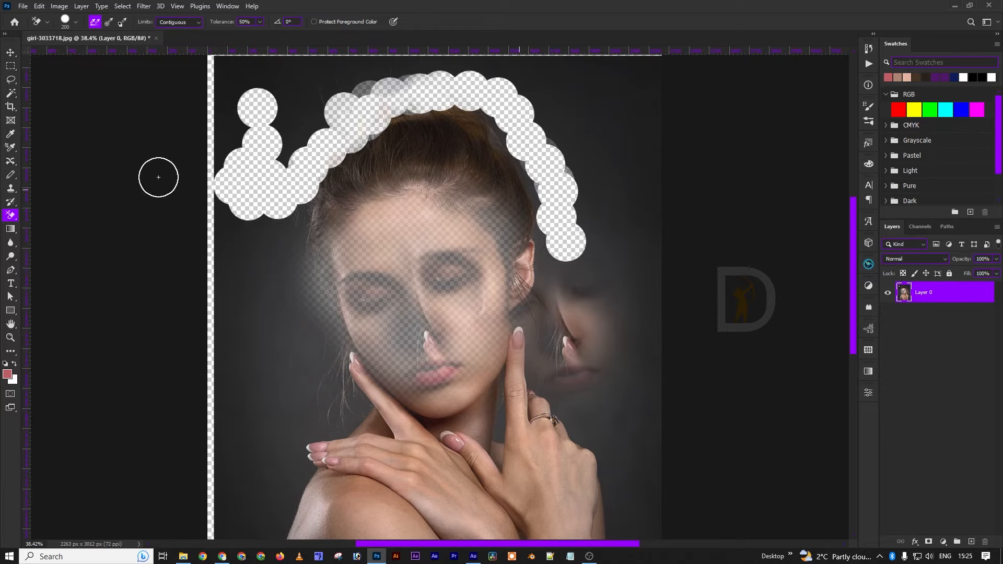
# Erase the dark background on both sides of the face with the Magic Eraser at tolerance 32
pyautogui.rightClick(15, 216)
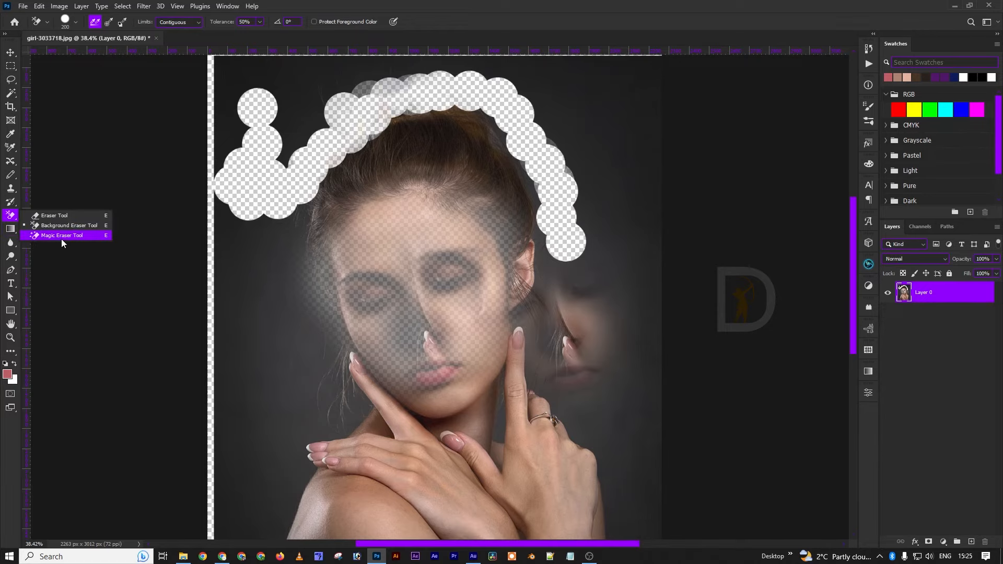
pyautogui.click(62, 236)
pyautogui.click(238, 258)
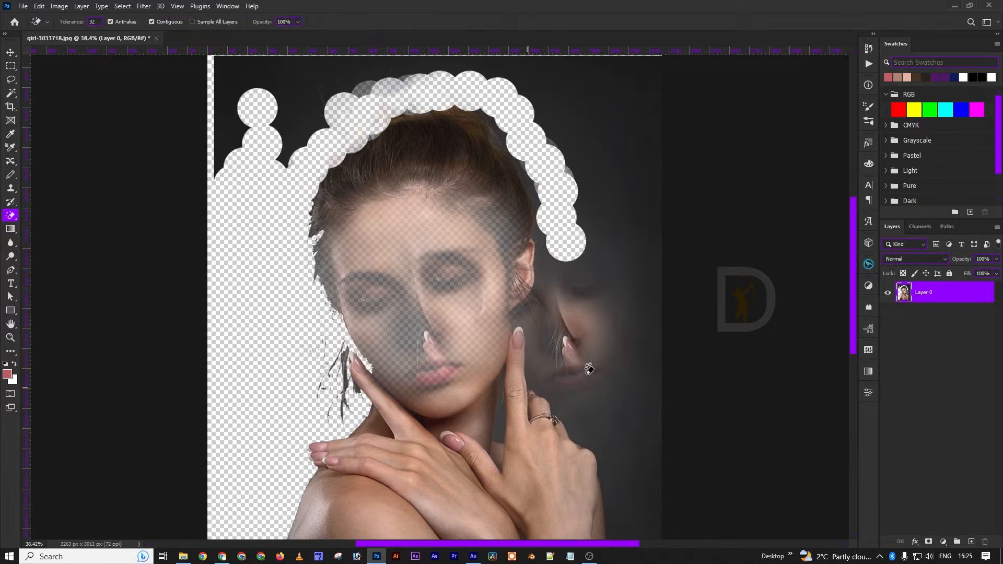
pyautogui.click(634, 287)
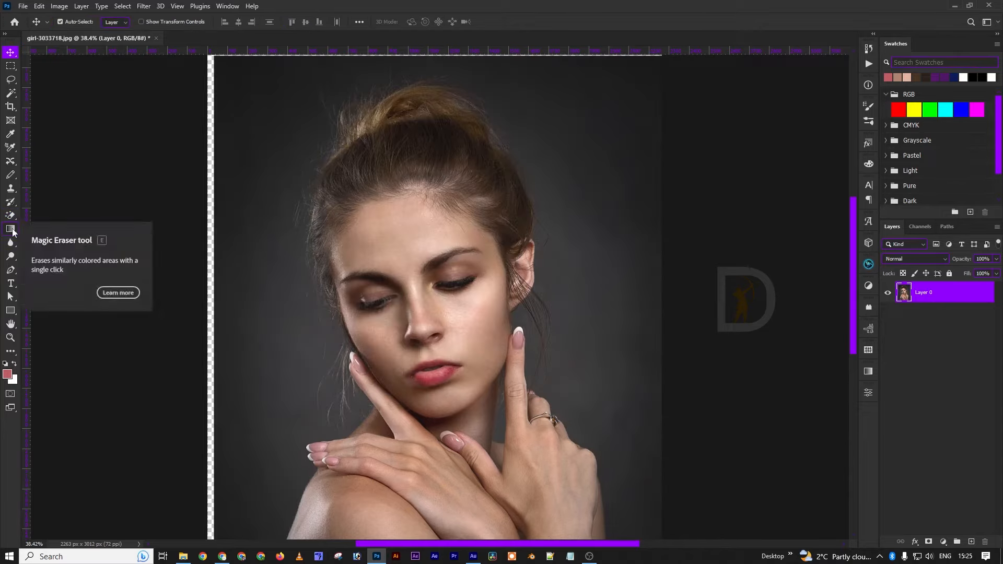
# Apply a linear pink-to-transparent gradient across the portrait from its left edge to its right edge
pyautogui.click(13, 230)
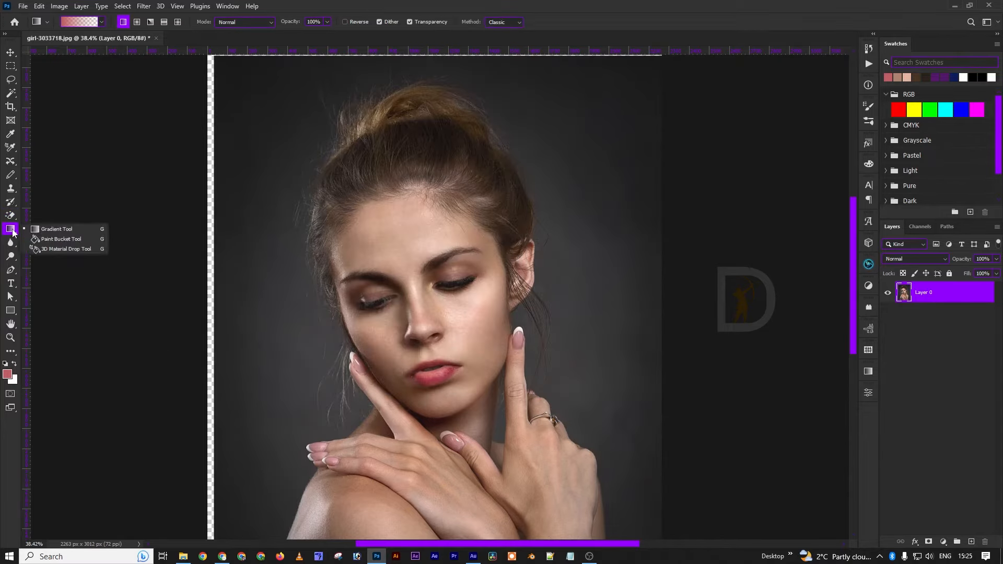
pyautogui.click(49, 230)
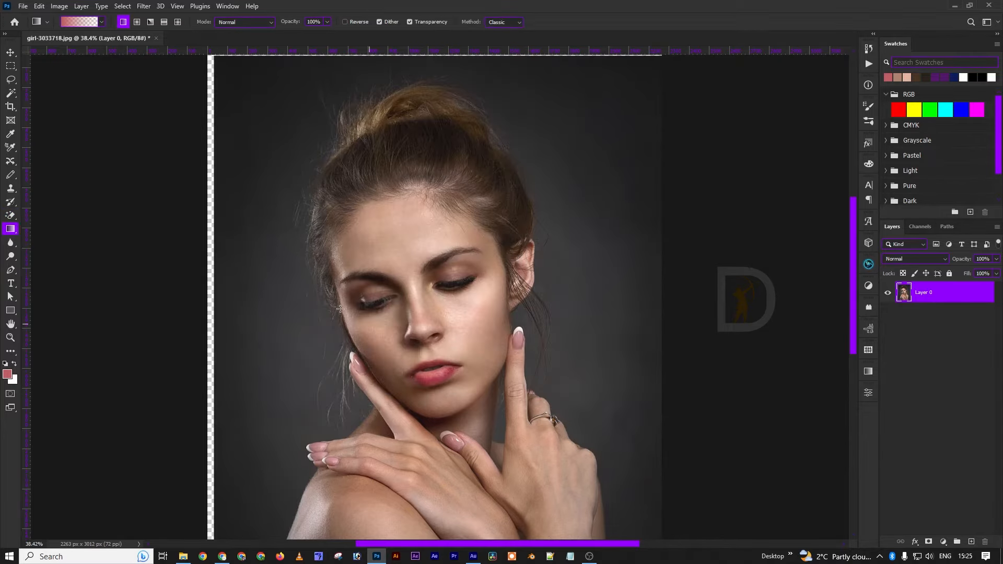
pyautogui.moveTo(233, 340); pyautogui.dragTo(706, 391)
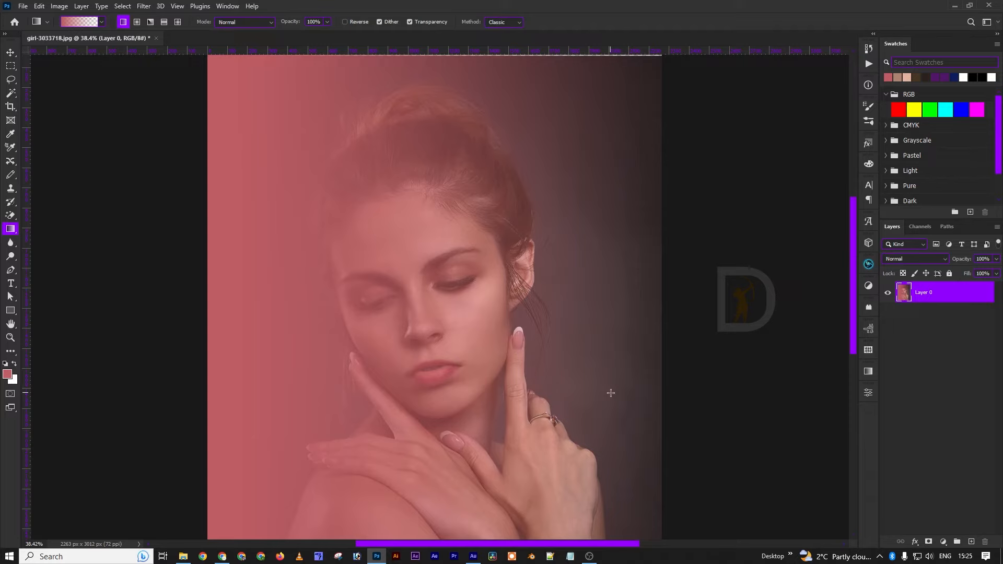
# Fill the background beside the head and parts of the face with the pink foreground colour using the Paint Bucket at tolerance 32
pyautogui.rightClick(10, 229)
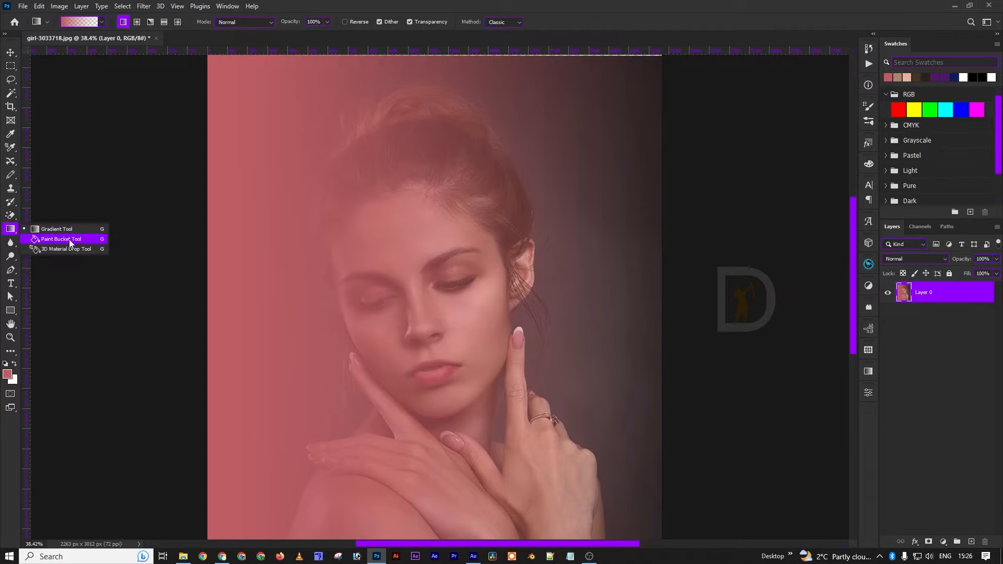
pyautogui.click(69, 239)
pyautogui.click(556, 330)
pyautogui.click(632, 248)
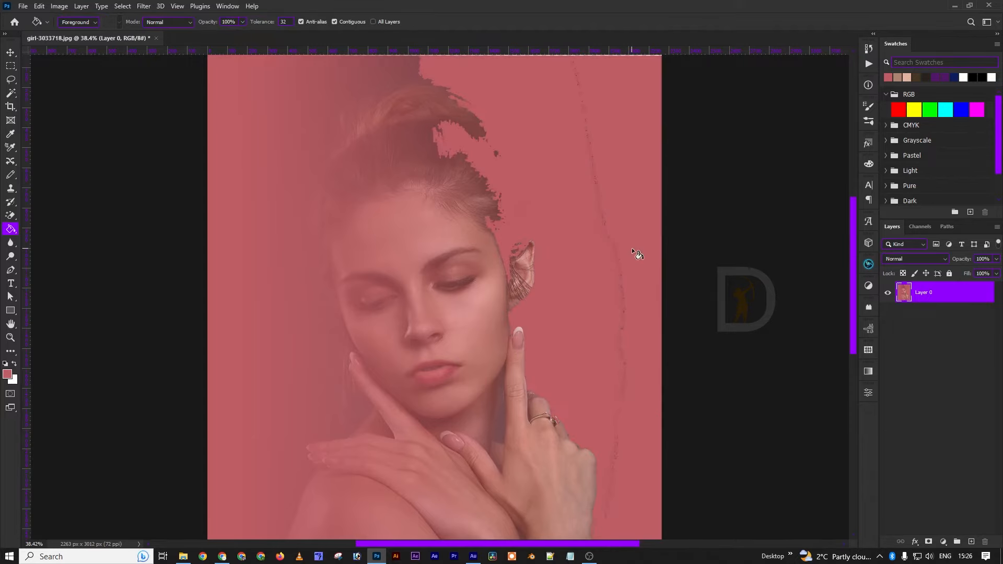
pyautogui.click(605, 253)
pyautogui.click(310, 310)
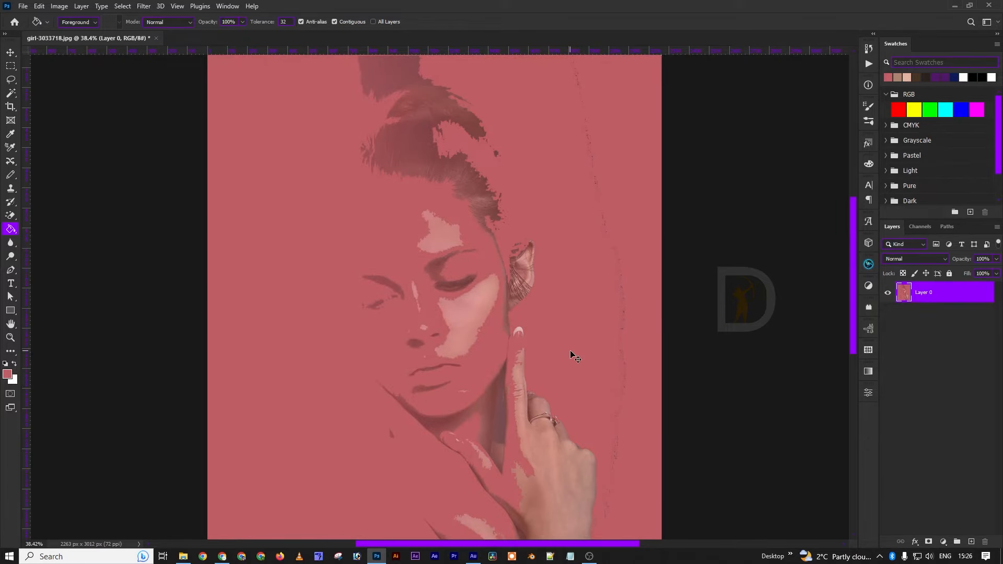
# Undo the Paint Bucket fills and the gradient on the portrait
pyautogui.hotkey('ctrl', 'z')
pyautogui.hotkey('ctrl', 'z')
pyautogui.hotkey('ctrl', 'z')
pyautogui.hotkey('ctrl', 'z')
# Blur the face with the Blur tool at size 1200 and 50% strength
pyautogui.rightClick(11, 229)
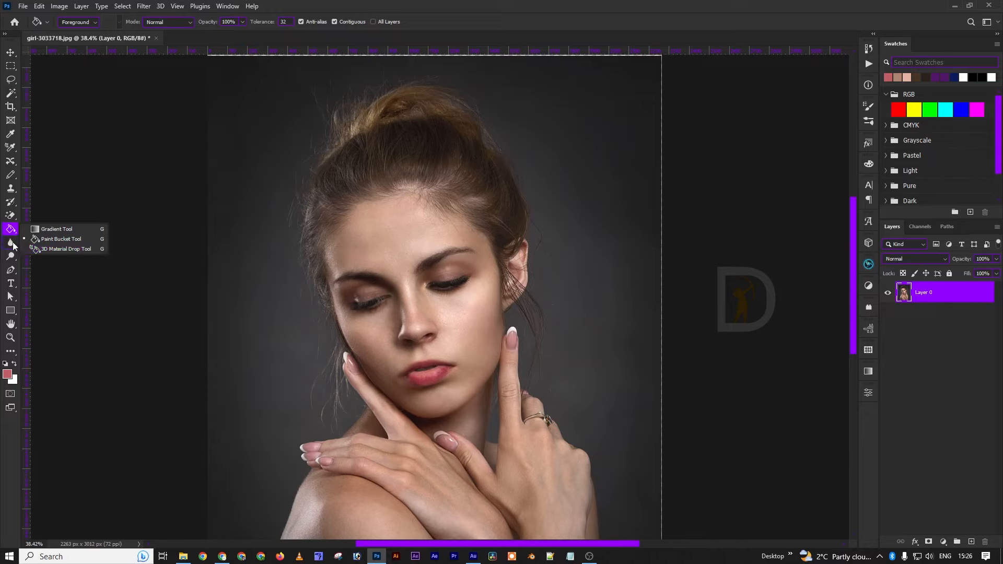
pyautogui.click(13, 245)
pyautogui.rightClick(11, 243)
pyautogui.click(55, 248)
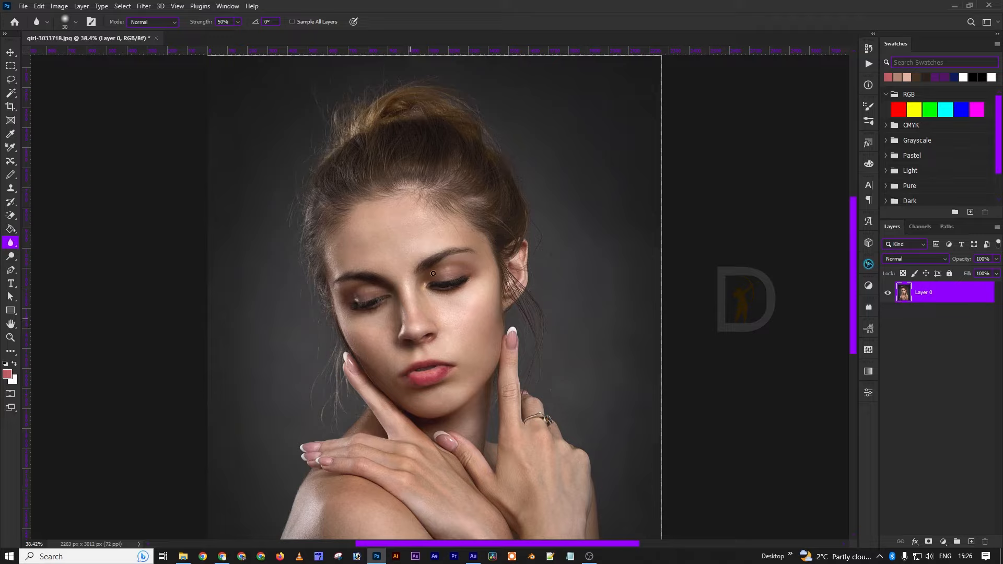
pyautogui.press(']')
pyautogui.press(']')
pyautogui.press(']')
pyautogui.press(']')
pyautogui.press(']')
pyautogui.press(']')
pyautogui.press(']')
pyautogui.press(']')
pyautogui.press(']')
pyautogui.press(']')
pyautogui.press(']')
pyautogui.press(']')
pyautogui.press(']')
pyautogui.press(']')
pyautogui.press(']')
pyautogui.press(']')
pyautogui.press(']')
pyautogui.press(']')
pyautogui.press(']')
pyautogui.press(']')
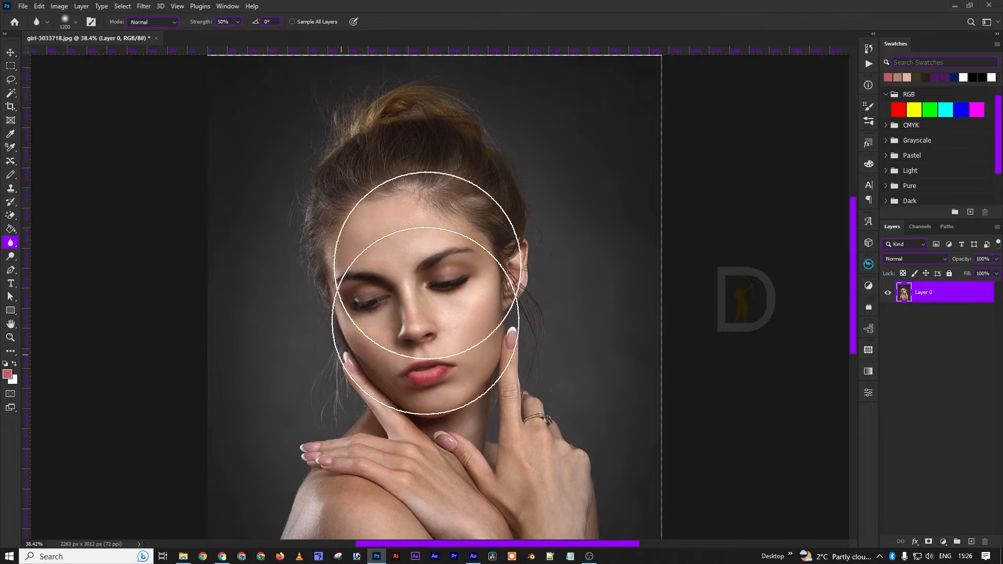
pyautogui.hotkey('ctrl', 'space')
pyautogui.moveTo(405, 299)
pyautogui.mouseDown()
pyautogui.moveTo(440, 302)
pyautogui.moveTo(403, 303)
pyautogui.mouseUp()
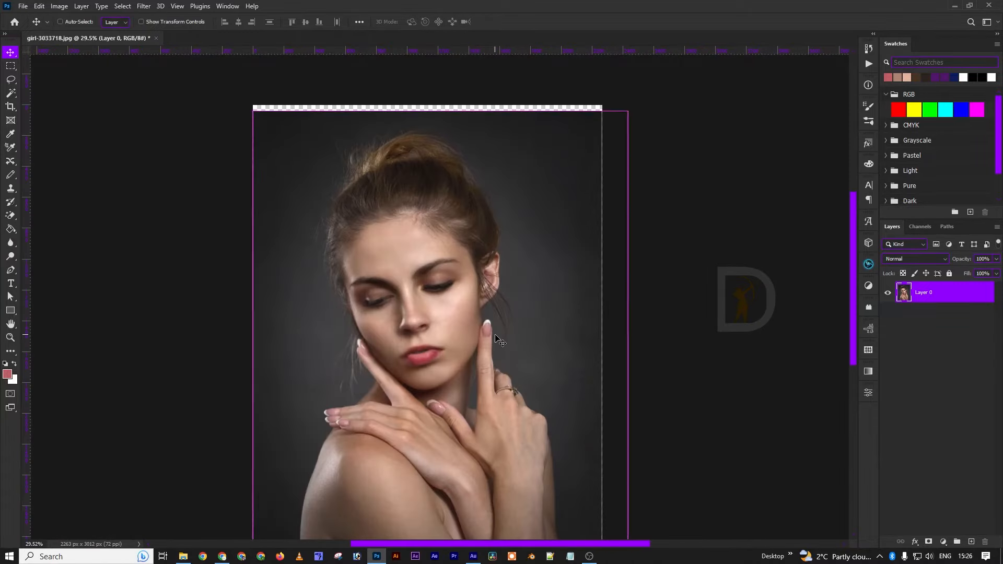
# Sharpen the eye area with the Sharpen tool at size 150 and 50% strength
pyautogui.click(10, 243)
pyautogui.click(63, 252)
pyautogui.moveTo(415, 303); pyautogui.dragTo(458, 310)
pyautogui.press(']')
pyautogui.press(']')
pyautogui.press(']')
pyautogui.press(']')
pyautogui.press(']')
pyautogui.press(']')
pyautogui.press(']')
pyautogui.press(']')
pyautogui.press(']')
pyautogui.press(']')
pyautogui.press(']')
pyautogui.press(']')
pyautogui.press(']')
pyautogui.press(']')
pyautogui.moveTo(375, 301)
pyautogui.mouseDown()
pyautogui.moveTo(266, 303)
pyautogui.moveTo(342, 329)
pyautogui.moveTo(282, 305)
pyautogui.mouseUp()
pyautogui.hotkey('ctrl', 'space')
pyautogui.hotkey('ctrl', 'space')
pyautogui.moveTo(382, 332); pyautogui.dragTo(321, 333)
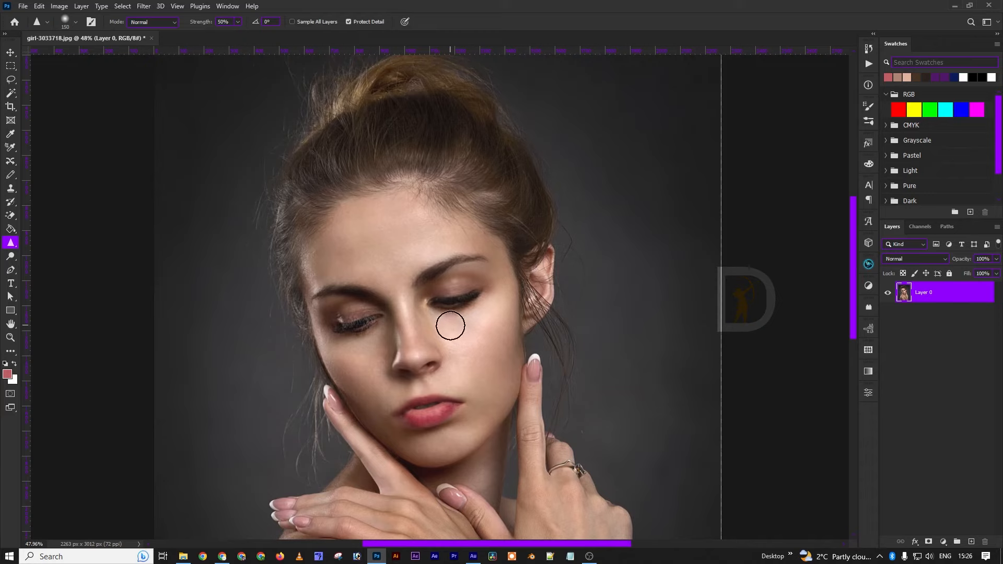
# Smear the eyes, nose and mouth with the Smudge tool at size 600 and 50% strength
pyautogui.rightClick(10, 243)
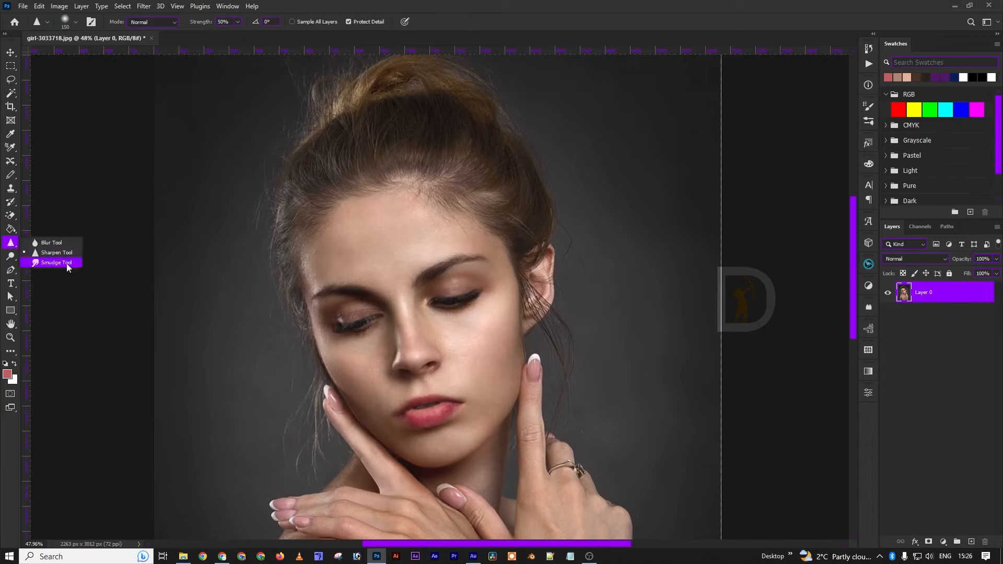
pyautogui.click(67, 267)
pyautogui.moveTo(426, 344)
pyautogui.mouseDown()
pyautogui.moveTo(440, 332)
pyautogui.moveTo(399, 355)
pyautogui.moveTo(438, 356)
pyautogui.mouseUp()
pyautogui.press(']')
pyautogui.press(']')
pyautogui.press(']')
pyautogui.press(']')
pyautogui.press(']')
pyautogui.press(']')
pyautogui.press(']')
pyautogui.press(']')
pyautogui.press(']')
pyautogui.press(']')
pyautogui.press(']')
pyautogui.press(']')
pyautogui.press(']')
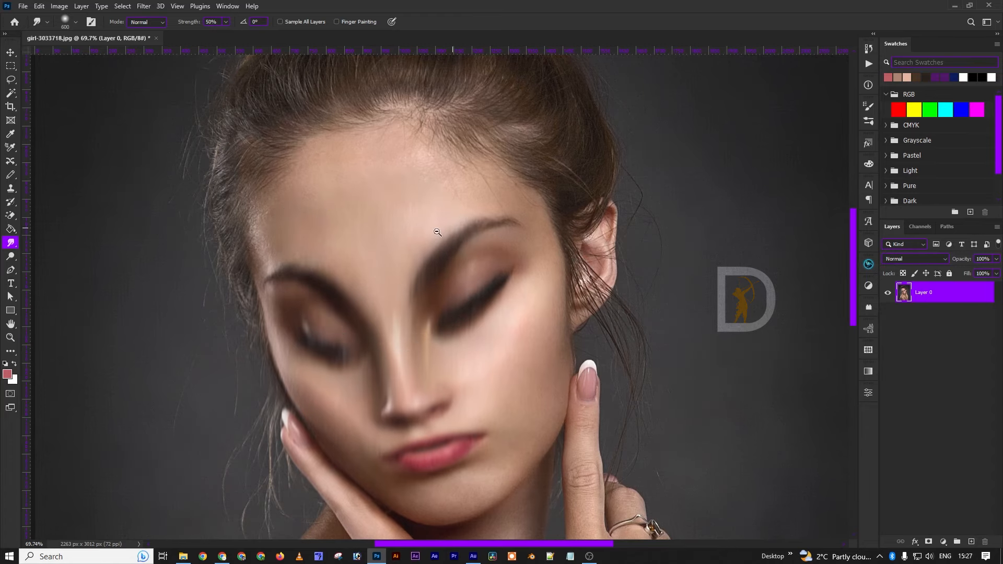
# Paint over the hair, forehead and outer cheeks with the size 500 Dodge tool at 51% exposure on midtones
pyautogui.click(11, 257)
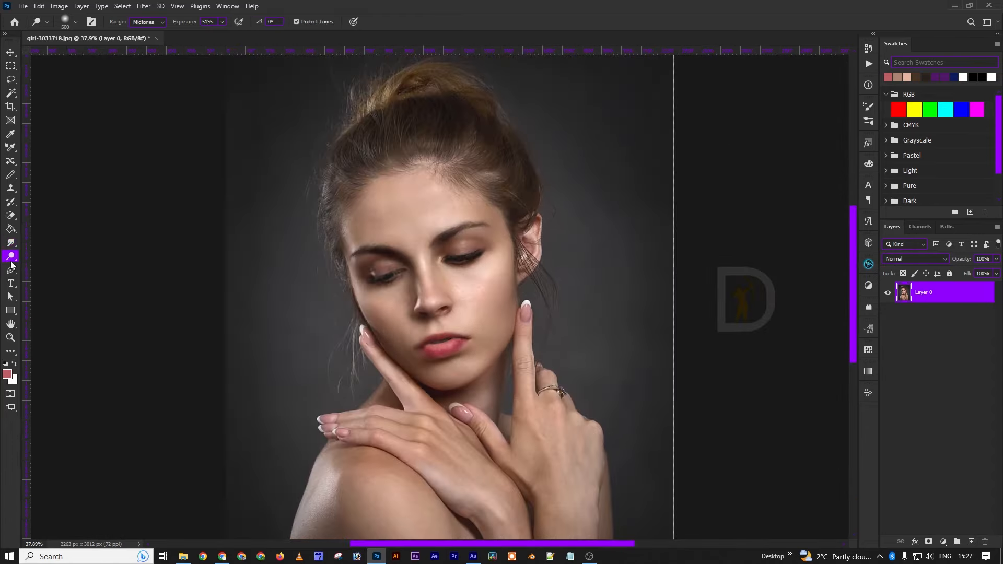
pyautogui.rightClick(12, 265)
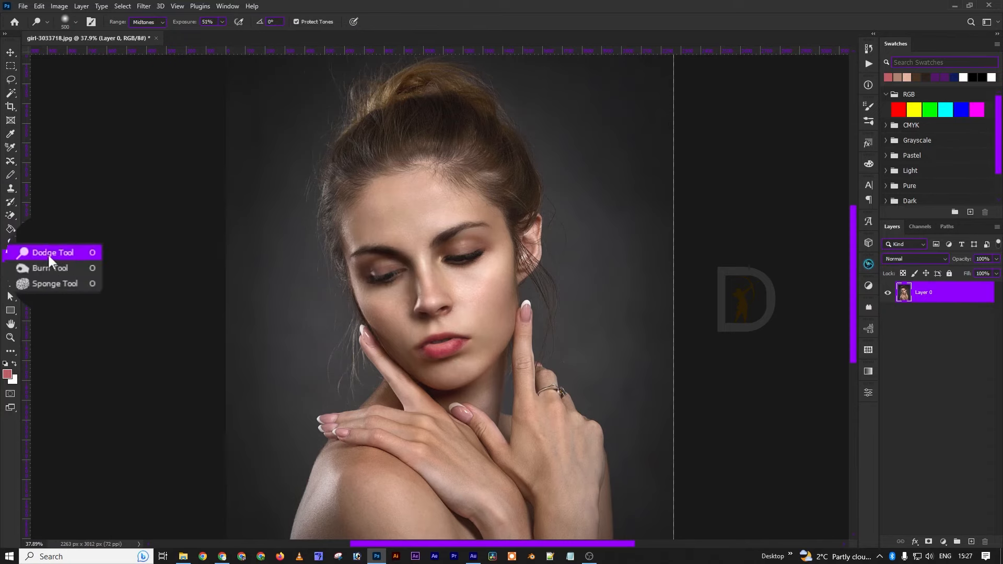
pyautogui.click(51, 258)
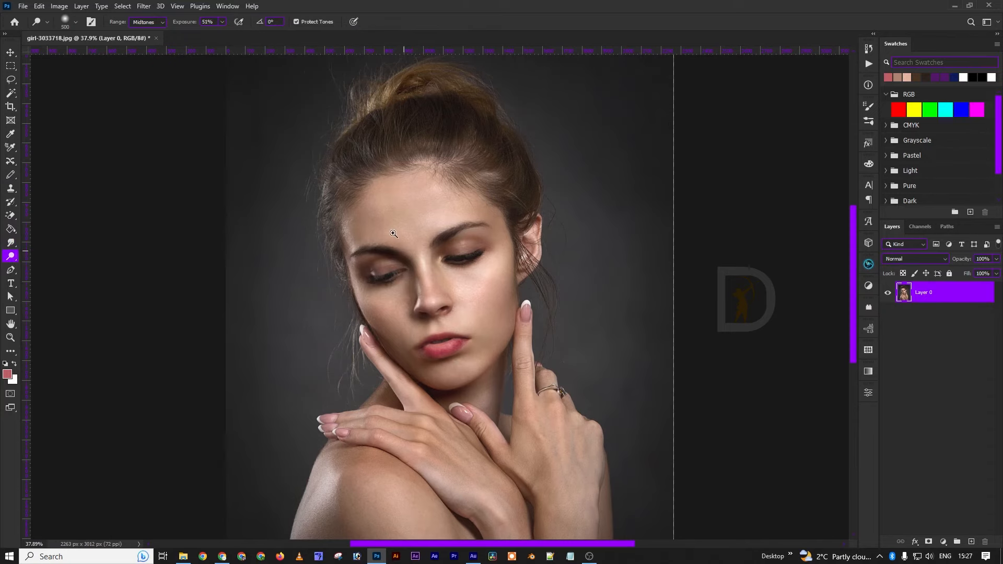
pyautogui.scroll(3, 423, 230)
pyautogui.moveTo(358, 139)
pyautogui.mouseDown()
pyautogui.moveTo(412, 142)
pyautogui.moveTo(480, 157)
pyautogui.moveTo(490, 202)
pyautogui.mouseUp()
pyautogui.moveTo(294, 182)
pyautogui.mouseDown()
pyautogui.moveTo(296, 220)
pyautogui.moveTo(260, 265)
pyautogui.mouseUp()
pyautogui.moveTo(511, 182); pyautogui.dragTo(595, 265)
pyautogui.moveTo(319, 305); pyautogui.dragTo(335, 441)
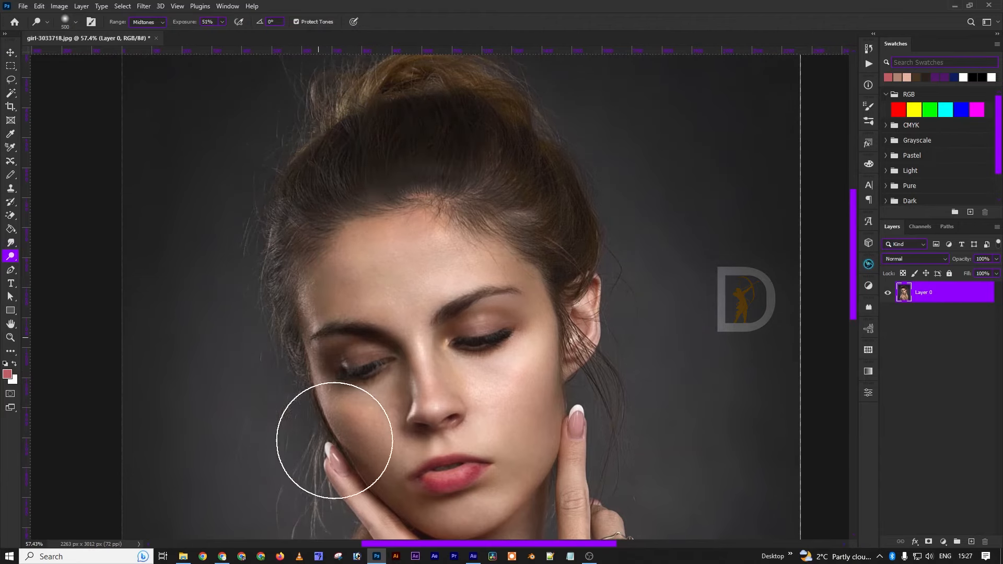
pyautogui.moveTo(575, 315); pyautogui.dragTo(574, 394)
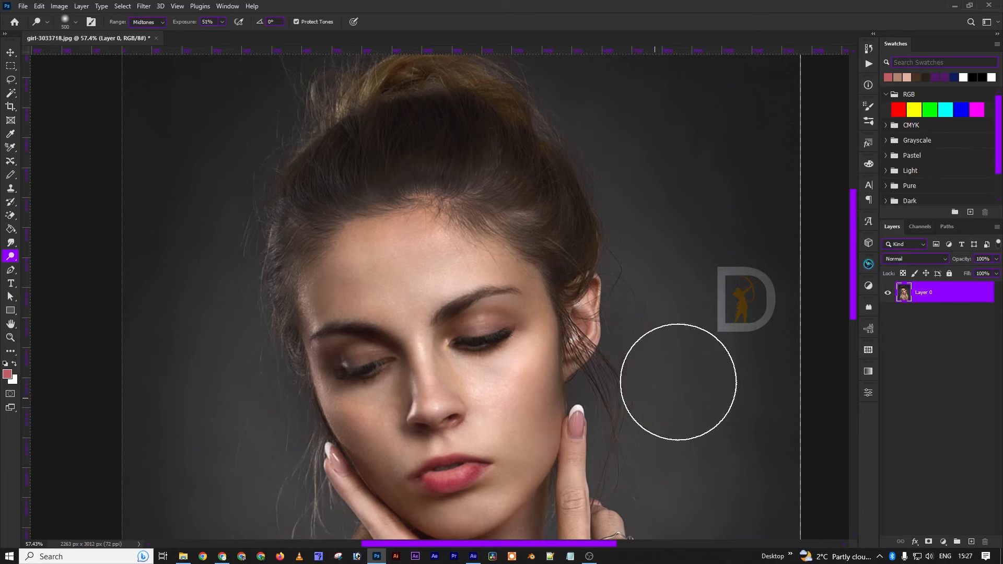
# Retouch the face with the Burn tool at size 200 and 22% exposure on midtones
pyautogui.rightClick(11, 256)
pyautogui.click(50, 267)
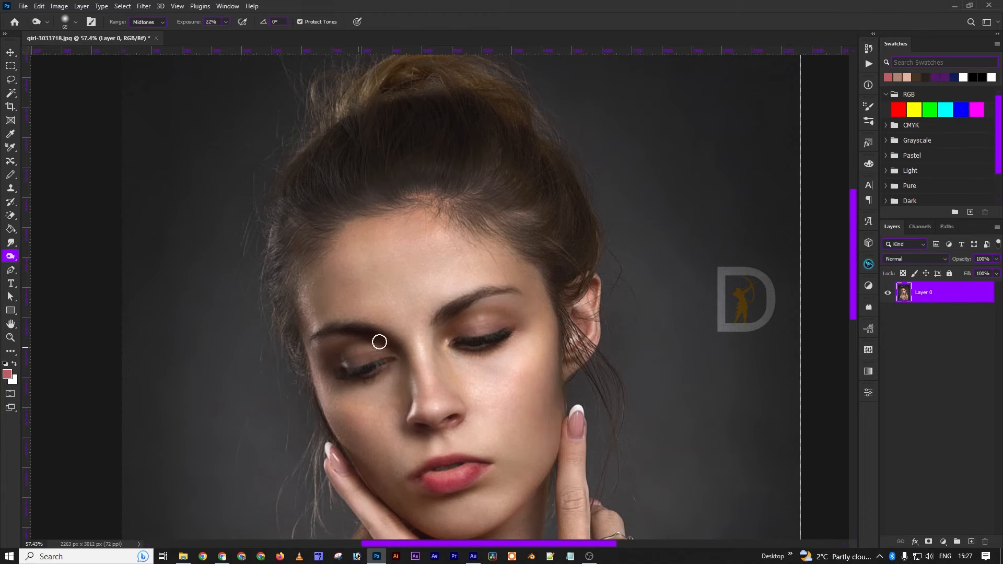
pyautogui.press(']')
pyautogui.press(']')
pyautogui.press(']')
pyautogui.press(']')
pyautogui.press(']')
pyautogui.press(']')
pyautogui.press(']')
pyautogui.press(']')
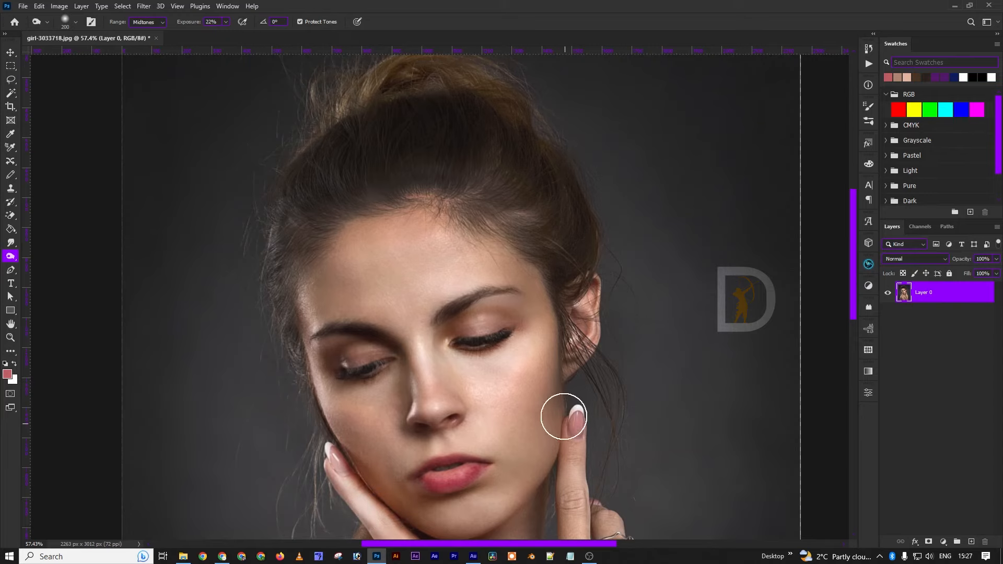
# Desaturate the forehead, nose and one cheek with the Sponge tool at size 250 and 50% flow
pyautogui.scroll(-4, 469, 352)
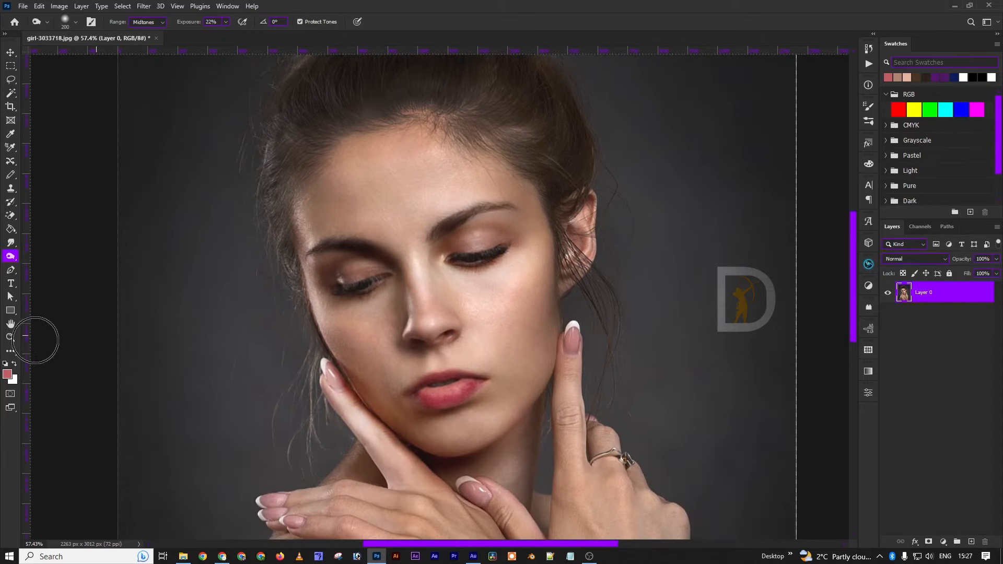
pyautogui.rightClick(11, 260)
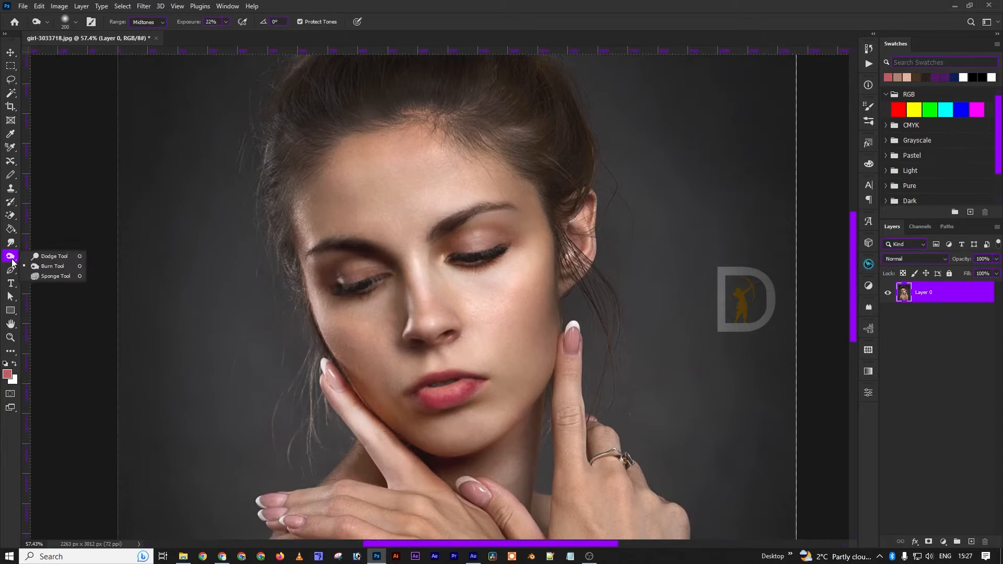
pyautogui.click(58, 278)
pyautogui.moveTo(450, 317)
pyautogui.mouseDown()
pyautogui.moveTo(503, 338)
pyautogui.moveTo(482, 316)
pyautogui.moveTo(529, 292)
pyautogui.moveTo(458, 322)
pyautogui.moveTo(487, 299)
pyautogui.moveTo(452, 232)
pyautogui.moveTo(481, 194)
pyautogui.moveTo(328, 188)
pyautogui.moveTo(376, 148)
pyautogui.mouseUp()
pyautogui.press(']')
pyautogui.press(']')
pyautogui.press(']')
pyautogui.press(']')
pyautogui.press(']')
pyautogui.press(']')
pyautogui.press(']')
pyautogui.press(']')
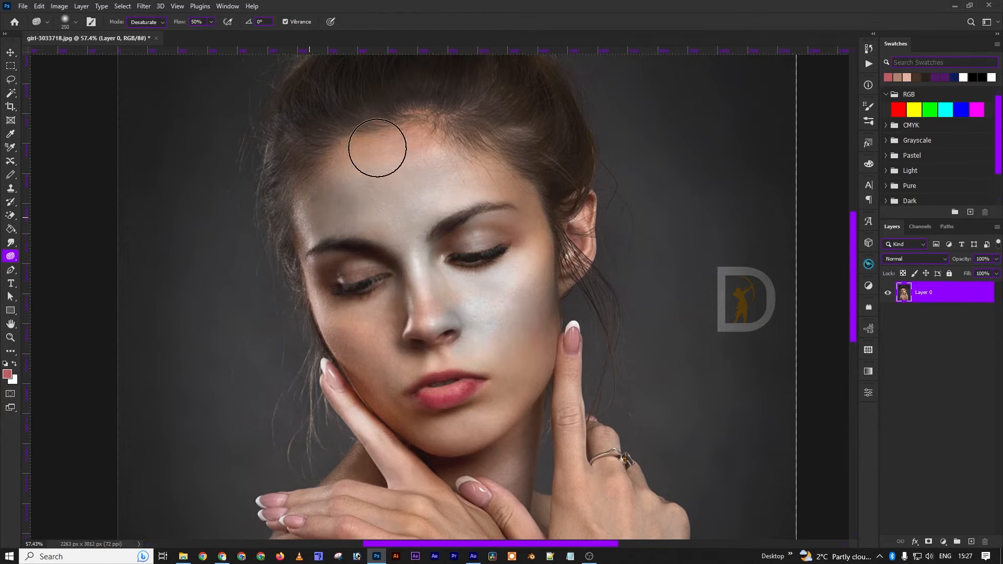
# Trace a Pen tool path up the outer edge of the arm and shoulder, from the photo's bottom to the fingertips
pyautogui.click(10, 269)
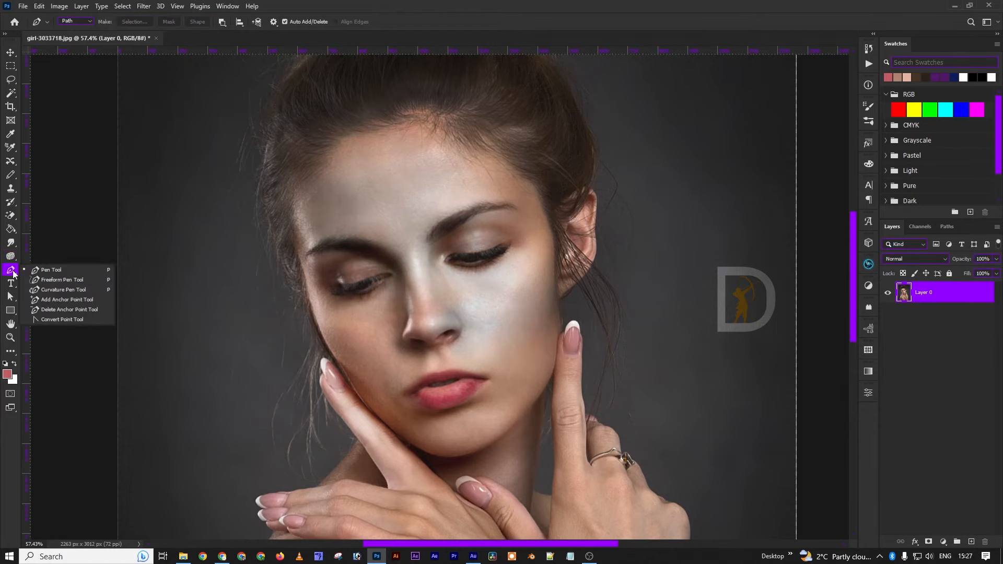
pyautogui.click(53, 271)
pyautogui.moveTo(422, 318); pyautogui.dragTo(423, 303)
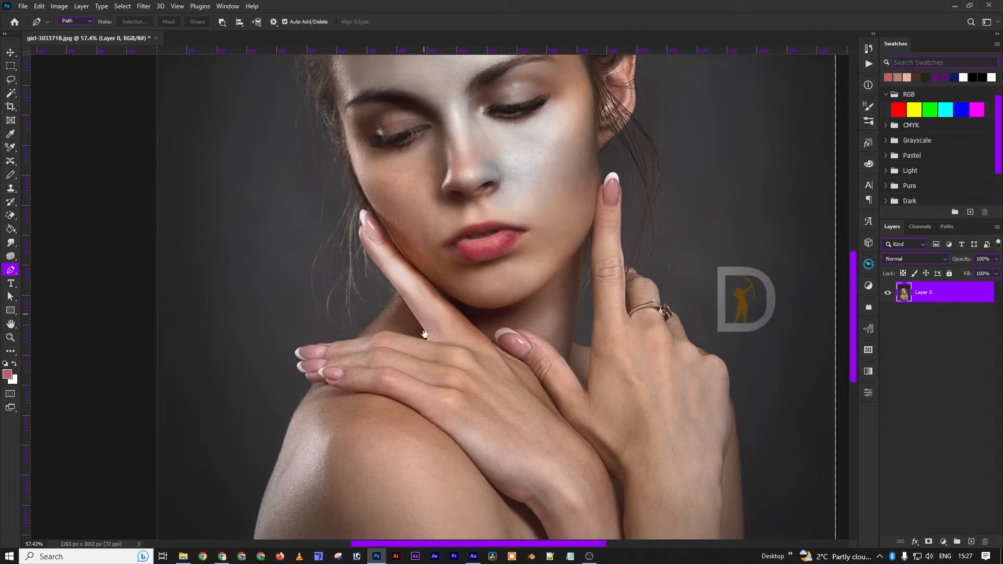
pyautogui.scroll(-3, 383, 282)
pyautogui.moveTo(352, 427); pyautogui.dragTo(350, 334)
pyautogui.click(309, 434)
pyautogui.click(303, 381)
pyautogui.click(308, 339)
pyautogui.click(315, 307)
pyautogui.click(325, 272)
pyautogui.click(344, 244)
pyautogui.click(341, 233)
# Continue the path around the fingertips and along the back of the hand to the neck
pyautogui.moveTo(414, 264); pyautogui.dragTo(394, 347)
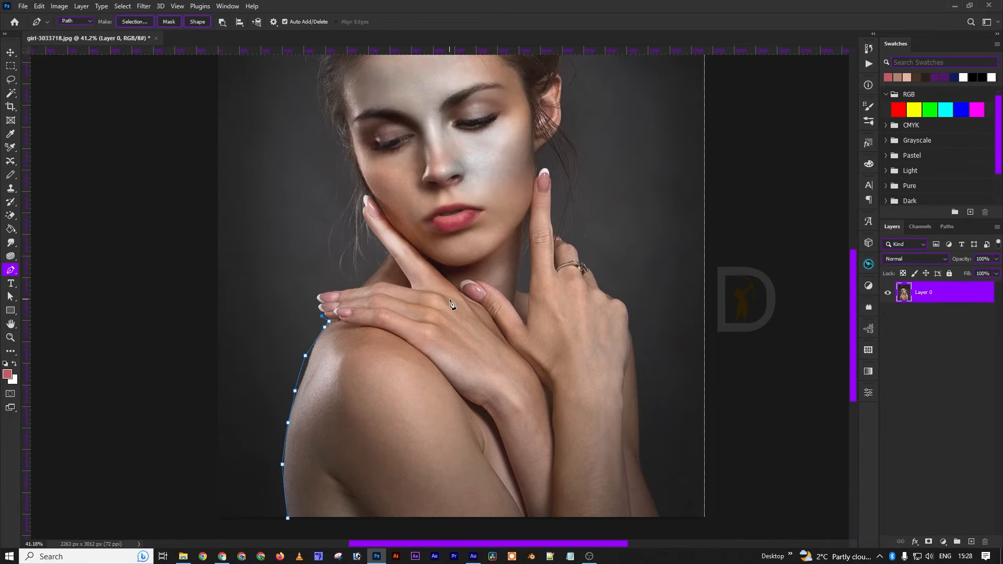
pyautogui.scroll(3, 336, 302)
pyautogui.click(327, 302)
pyautogui.moveTo(318, 292); pyautogui.dragTo(319, 284)
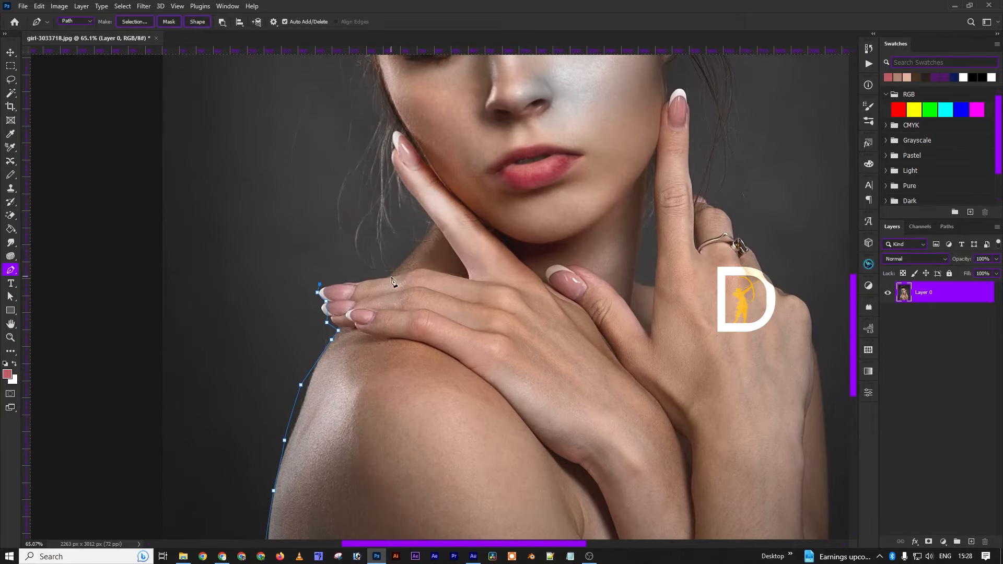
pyautogui.moveTo(415, 250); pyautogui.dragTo(419, 244)
pyautogui.click(428, 234)
# Close the path by routing it through the background and outside the photo, back to its starting point below the arm
pyautogui.moveTo(395, 320); pyautogui.dragTo(451, 257)
pyautogui.scroll(-2, 367, 297)
pyautogui.moveTo(398, 192); pyautogui.dragTo(376, 196)
pyautogui.click(241, 218)
pyautogui.click(234, 344)
pyautogui.click(331, 487)
pyautogui.click(359, 483)
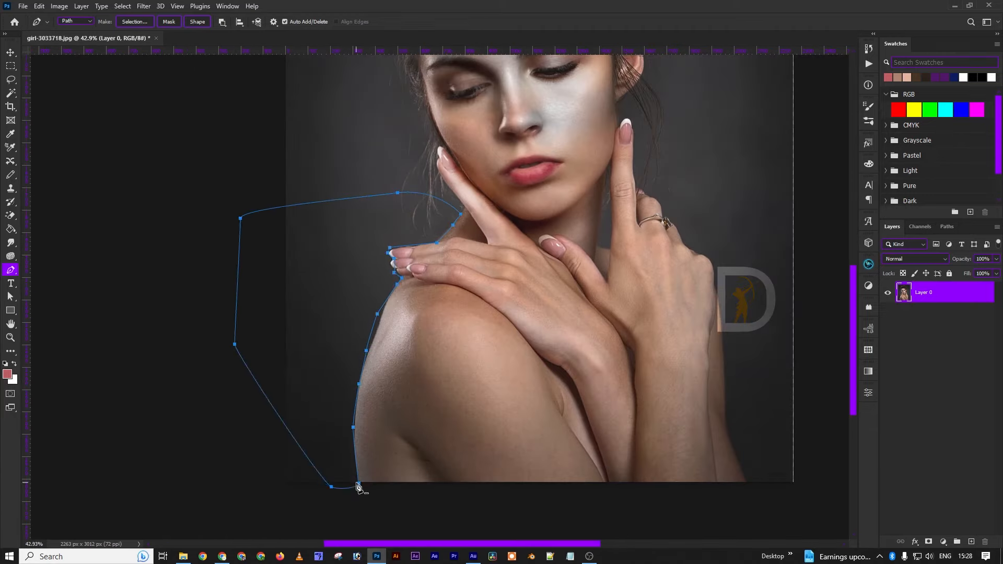
# Convert the closed path into a selection and delete everything outside it
pyautogui.hotkey('ctrl', 'Return')
pyautogui.hotkey('ctrl', 'shift', 'i')
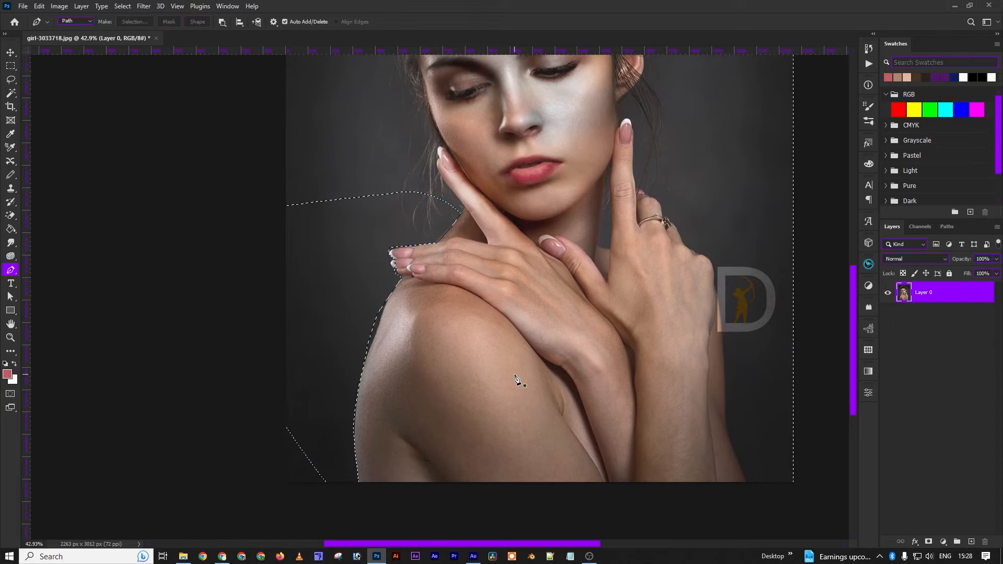
pyautogui.press('Delete')
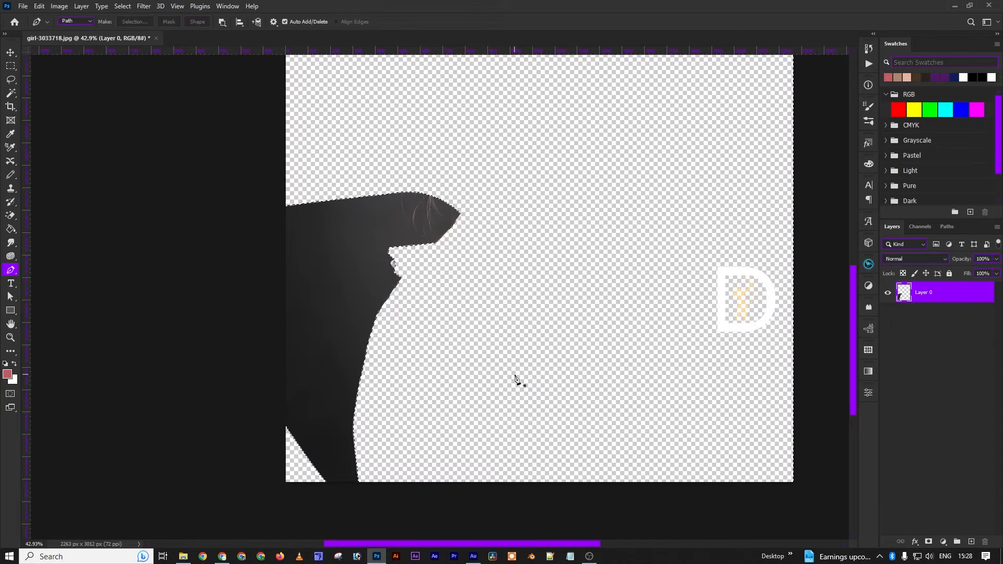
# Undo the deletion and selection changes to restore the full portrait without a selection
pyautogui.hotkey('ctrl', 'd')
pyautogui.hotkey('ctrl', 'z')
pyautogui.hotkey('ctrl', 'z')
pyautogui.hotkey('ctrl', 'z')
pyautogui.hotkey('ctrl', 'z')
pyautogui.hotkey('ctrl', 'Return')
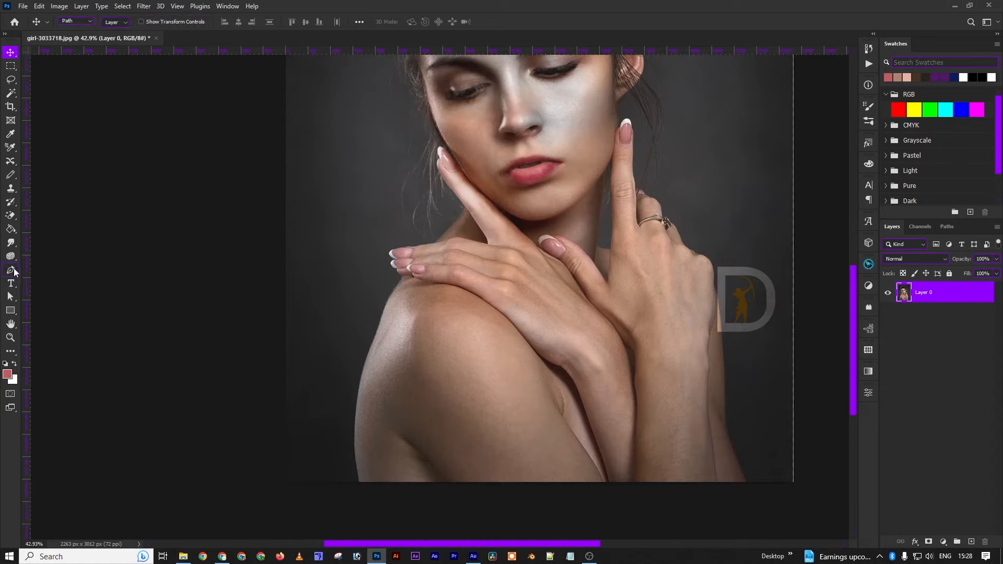
# Add a horizontal "Lorem Ipsum" text layer starting on the background beside the woman's hand and set the type size to 30 pt
pyautogui.rightClick(10, 270)
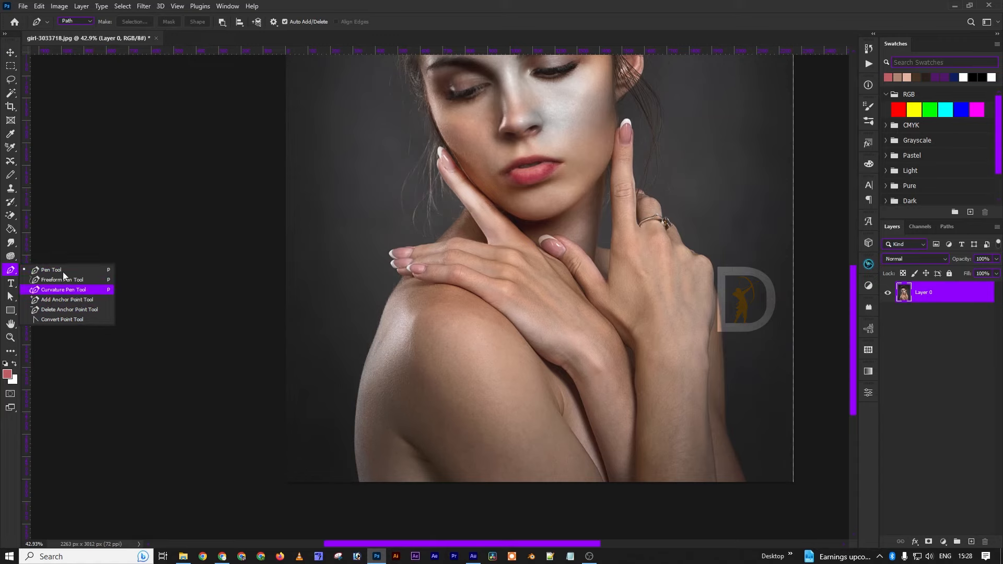
pyautogui.rightClick(9, 284)
pyautogui.click(39, 284)
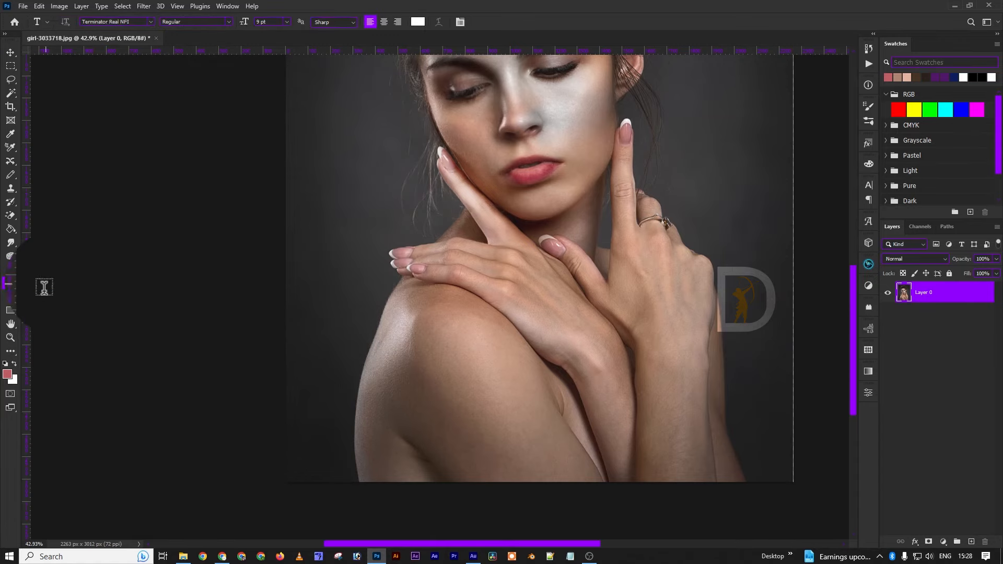
pyautogui.moveTo(393, 288); pyautogui.dragTo(368, 320)
pyautogui.moveTo(489, 276); pyautogui.dragTo(456, 351)
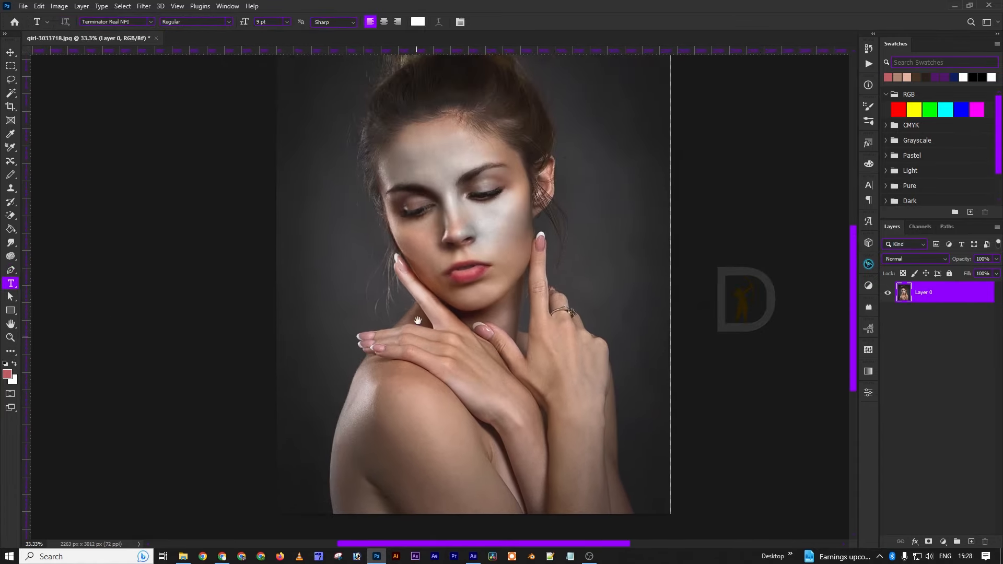
pyautogui.moveTo(415, 299); pyautogui.dragTo(405, 299)
pyautogui.moveTo(495, 339); pyautogui.dragTo(489, 347)
pyautogui.moveTo(449, 308); pyautogui.dragTo(463, 311)
pyautogui.click(335, 303)
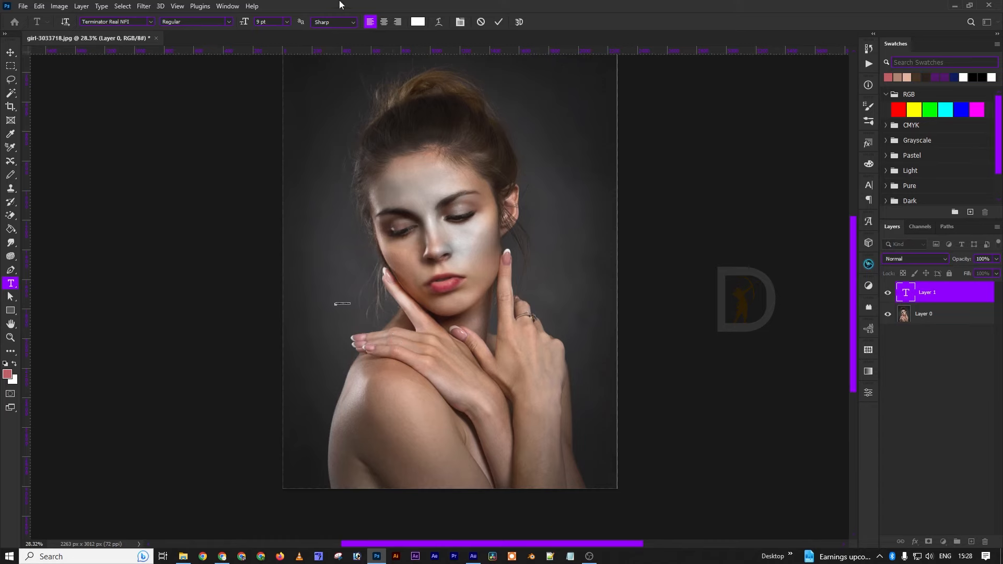
pyautogui.click(287, 22)
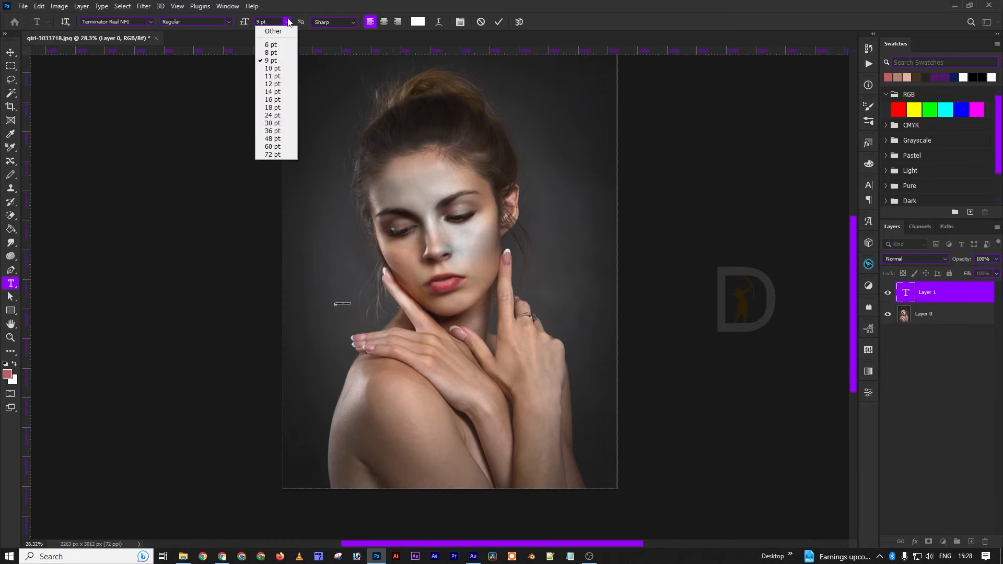
pyautogui.click(276, 124)
# Scale the "Lorem Ipsum" text proportionally to about 514% so it spans most of the portrait's width
pyautogui.click(10, 52)
pyautogui.hotkey('ctrl', 't')
pyautogui.moveTo(388, 298); pyautogui.dragTo(590, 208)
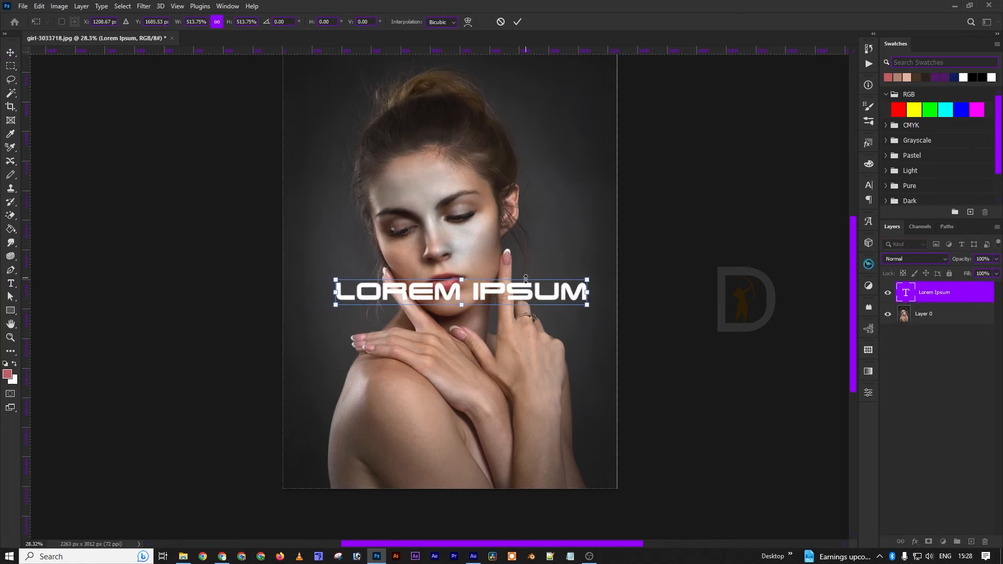
pyautogui.press('Return')
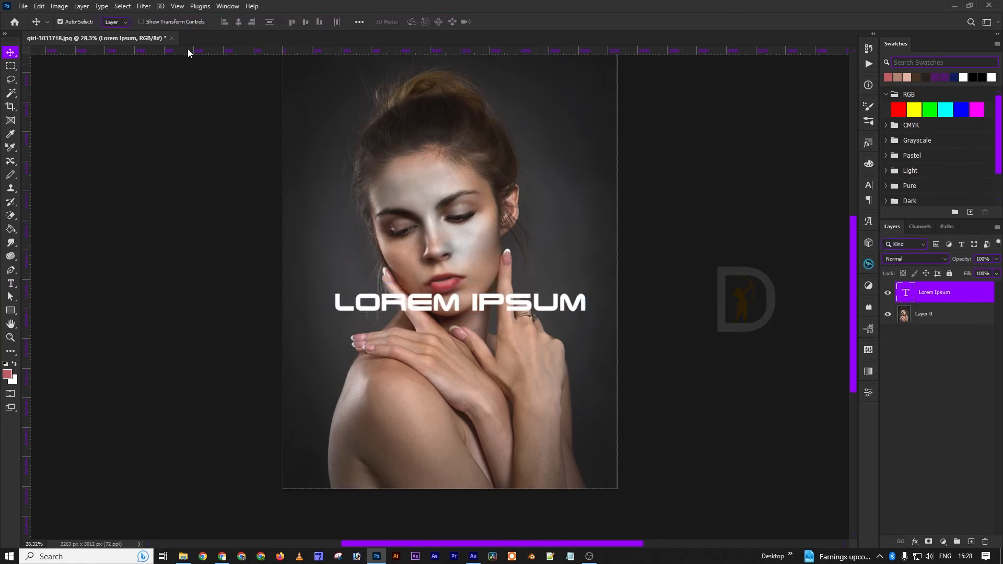
# Recolour the "Lorem Ipsum" text to red (ff0000) and set the foreground colour to the RGB yellow swatch
pyautogui.doubleClick(484, 307)
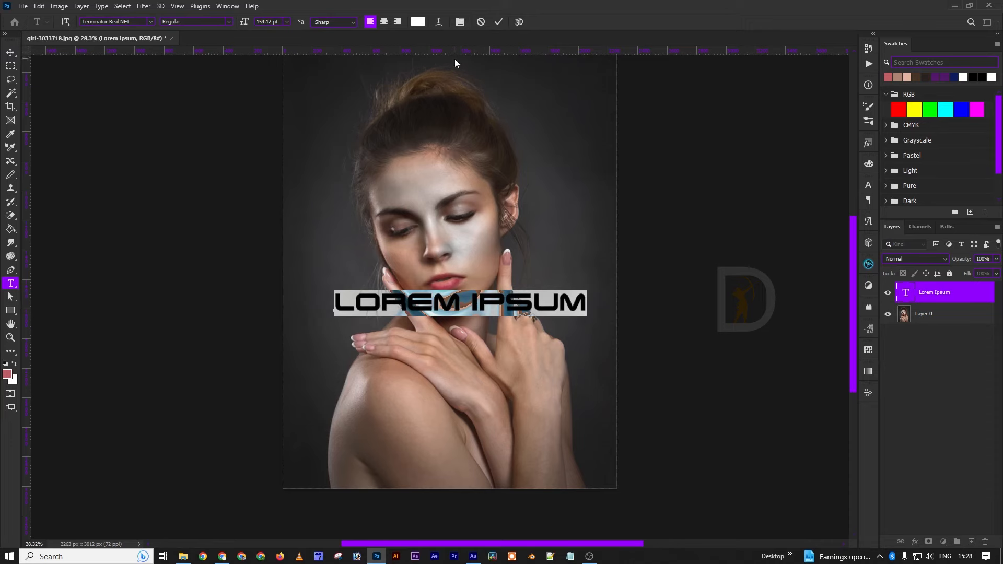
pyautogui.click(418, 22)
pyautogui.write('ff0000')
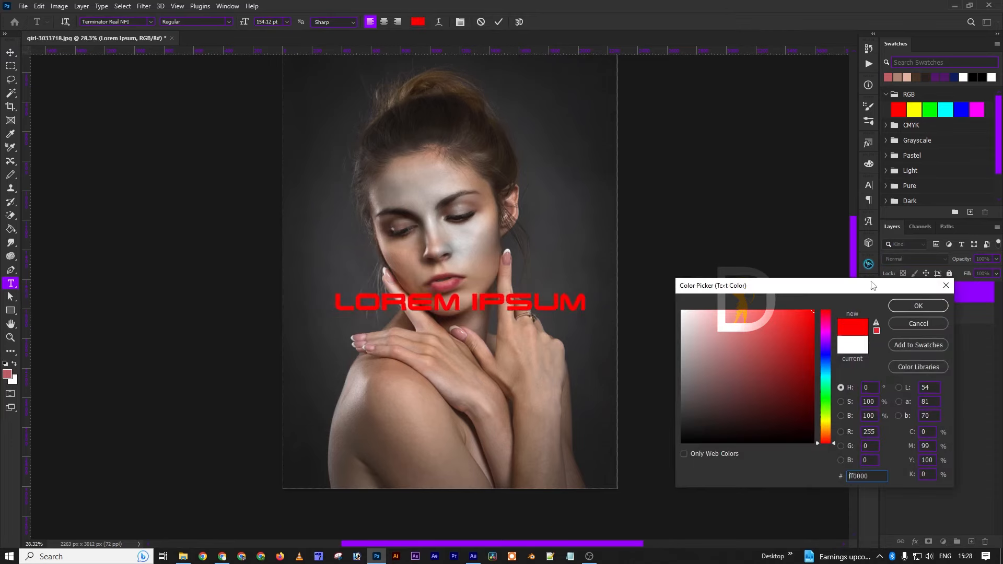
pyautogui.click(919, 306)
pyautogui.click(914, 107)
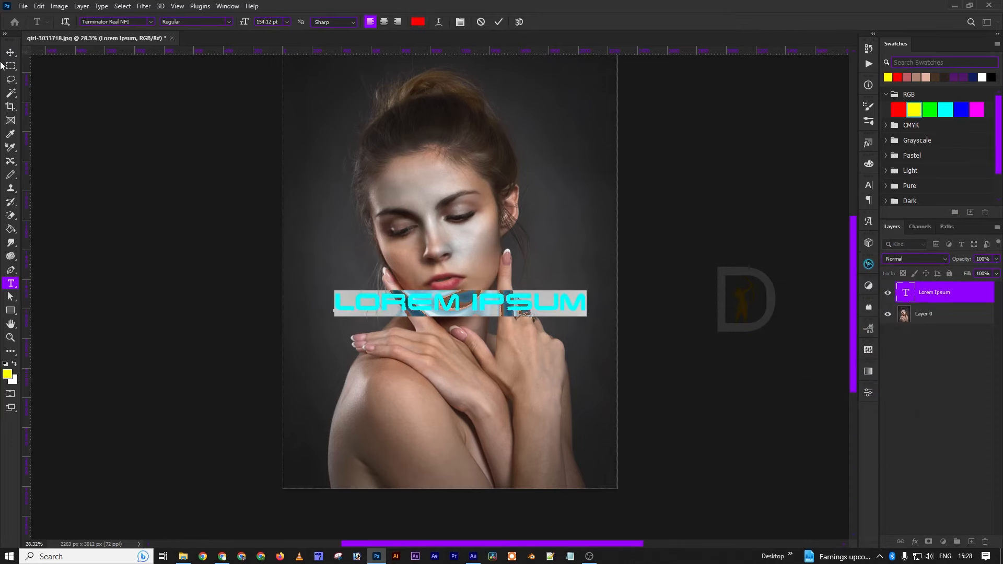
# Move the "Lorem Ipsum" text down over the crossed hands and delete its layer
pyautogui.click(11, 52)
pyautogui.moveTo(516, 306); pyautogui.dragTo(476, 385)
pyautogui.press('Delete')
# Review the type and path selection tool variants, activating the Vertical Type tool and the Direct Selection tool
pyautogui.click(15, 288)
pyautogui.click(60, 293)
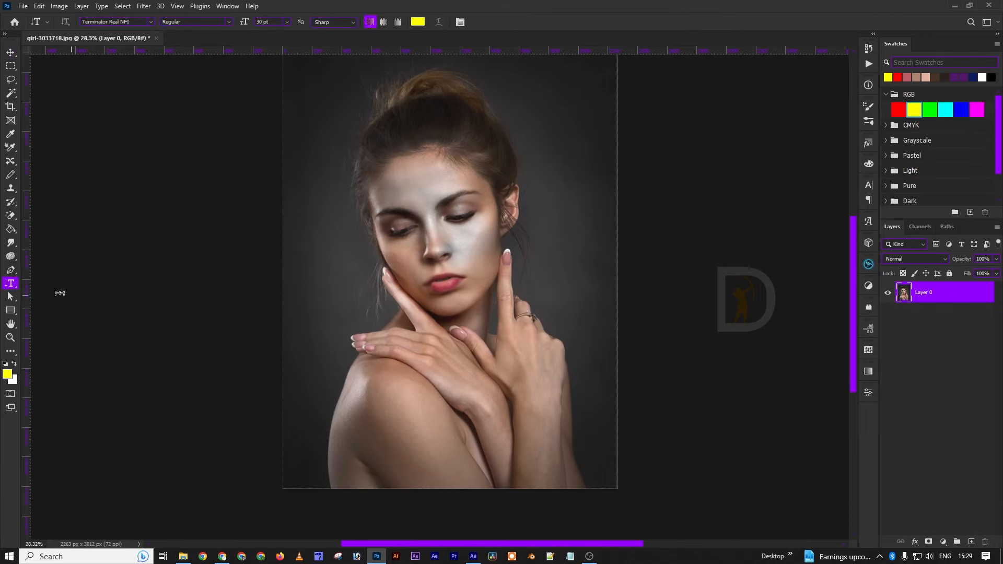
pyautogui.click(7, 285)
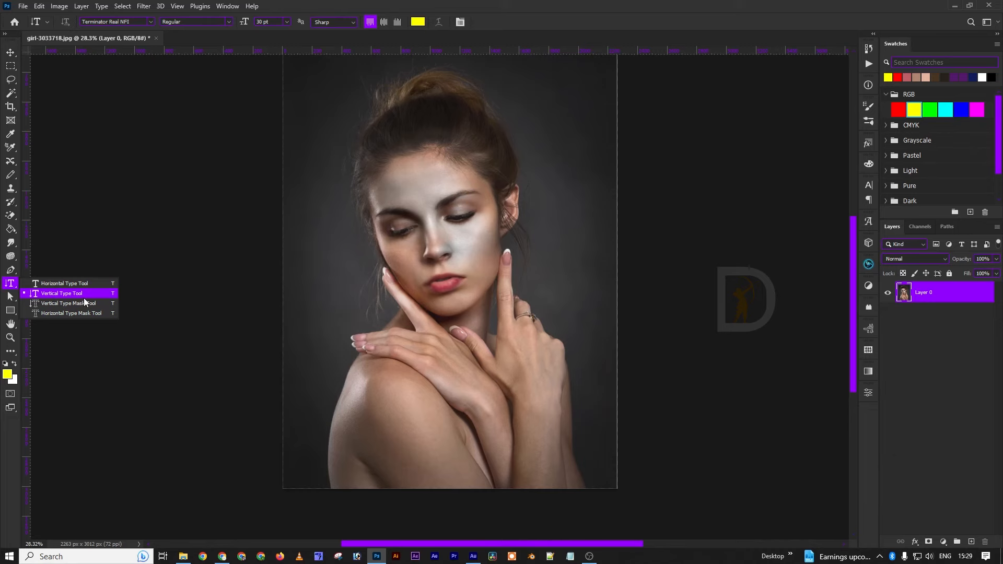
pyautogui.click(10, 296)
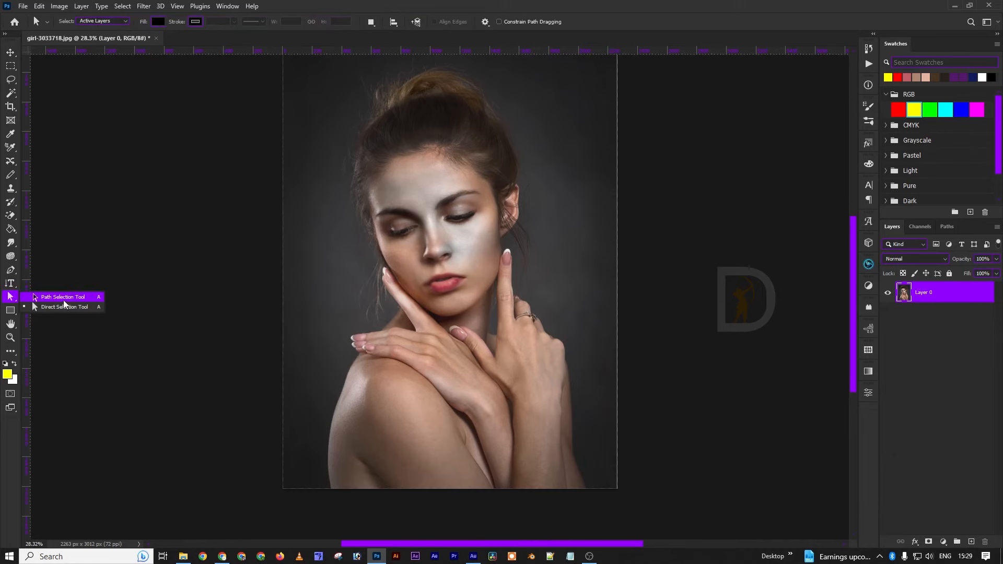
pyautogui.click(63, 306)
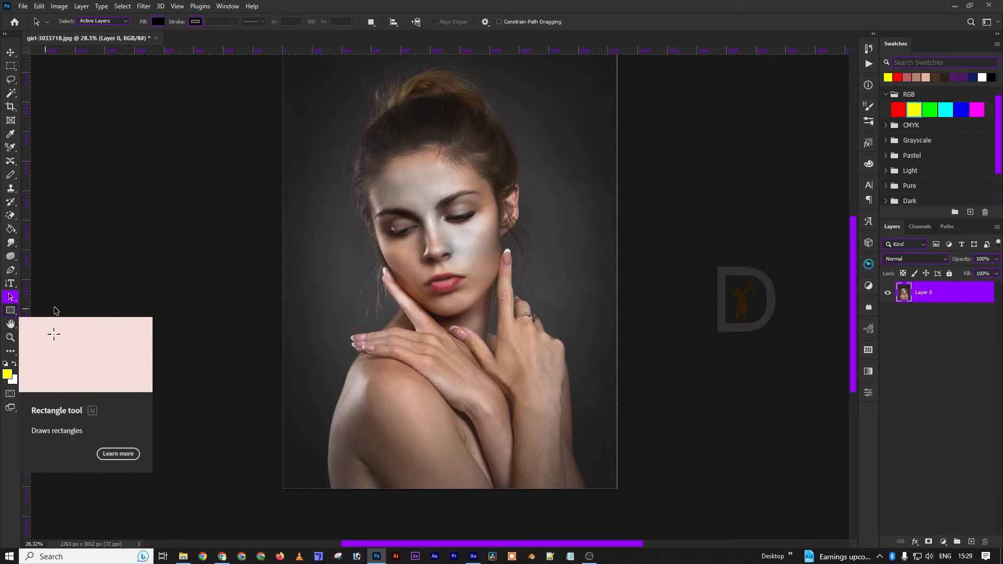
# Draw a yellow rectangle of about 708 × 609 px over the face and pull its upper corner anchors outward into spikes
pyautogui.click(11, 310)
pyautogui.moveTo(372, 223); pyautogui.dragTo(490, 343)
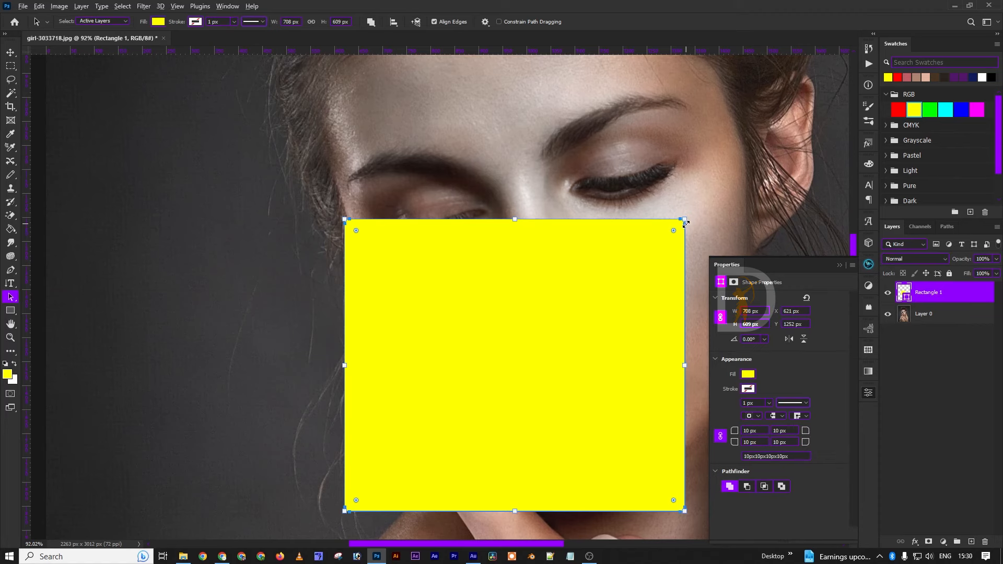
pyautogui.moveTo(685, 221); pyautogui.dragTo(383, 135)
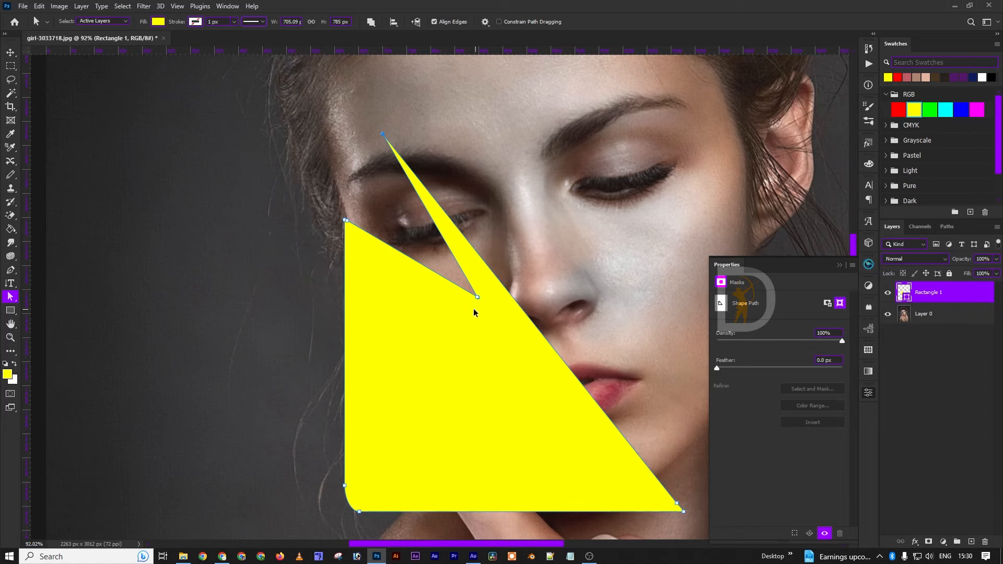
pyautogui.moveTo(468, 284); pyautogui.dragTo(340, 184)
pyautogui.click(347, 225)
pyautogui.moveTo(347, 223); pyautogui.dragTo(196, 174)
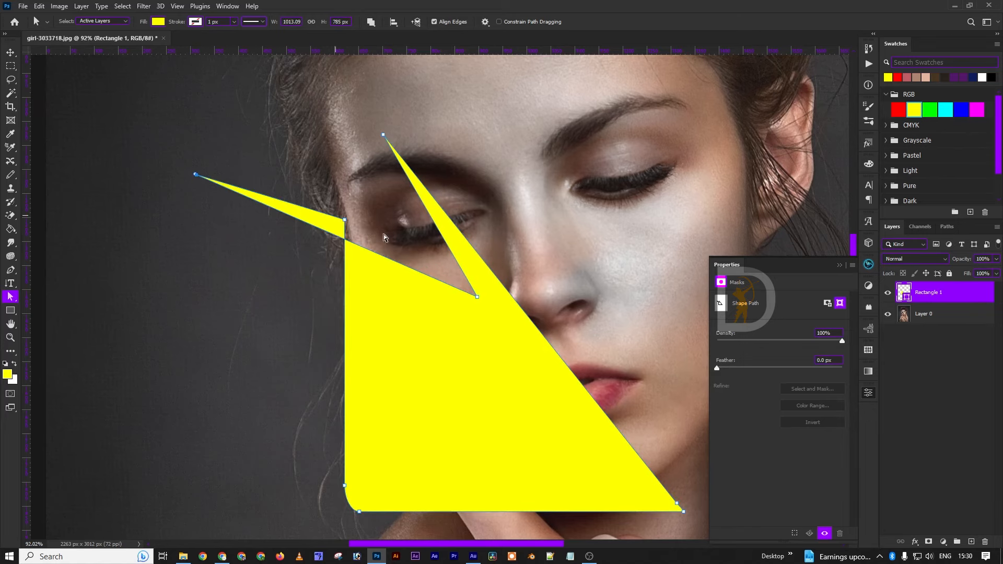
# With the Direct Selection tool, move the shape's forehead anchor to the cheek and curve the adjoining edge into a rounded hump
pyautogui.rightClick(13, 299)
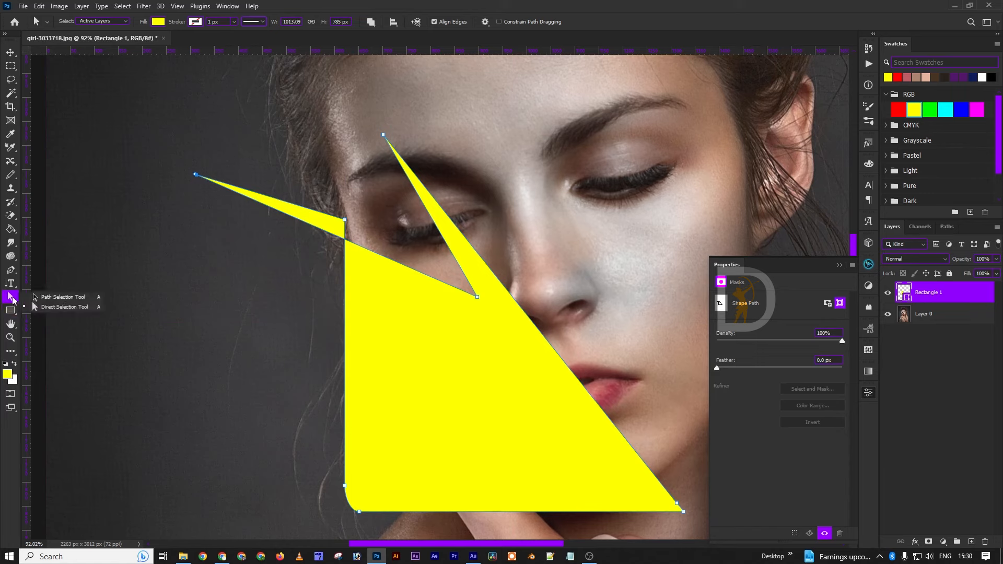
pyautogui.click(62, 308)
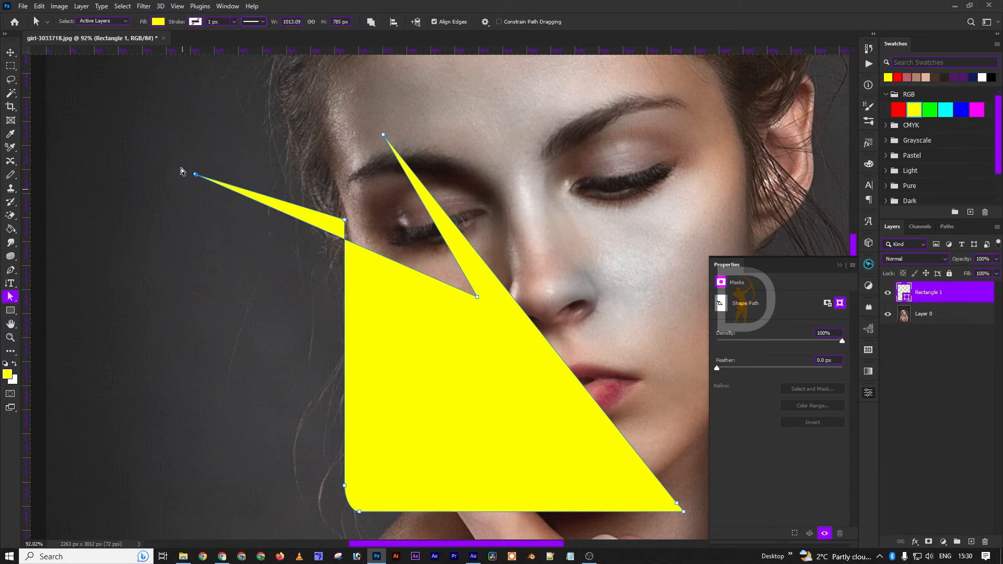
pyautogui.click(283, 230)
pyautogui.moveTo(383, 135); pyautogui.dragTo(617, 281)
pyautogui.moveTo(480, 299); pyautogui.dragTo(524, 153)
# Switch to the Custom Shape tool and browse the Flowers, Leaf Trees and Wild Animals shape groups
pyautogui.click(10, 312)
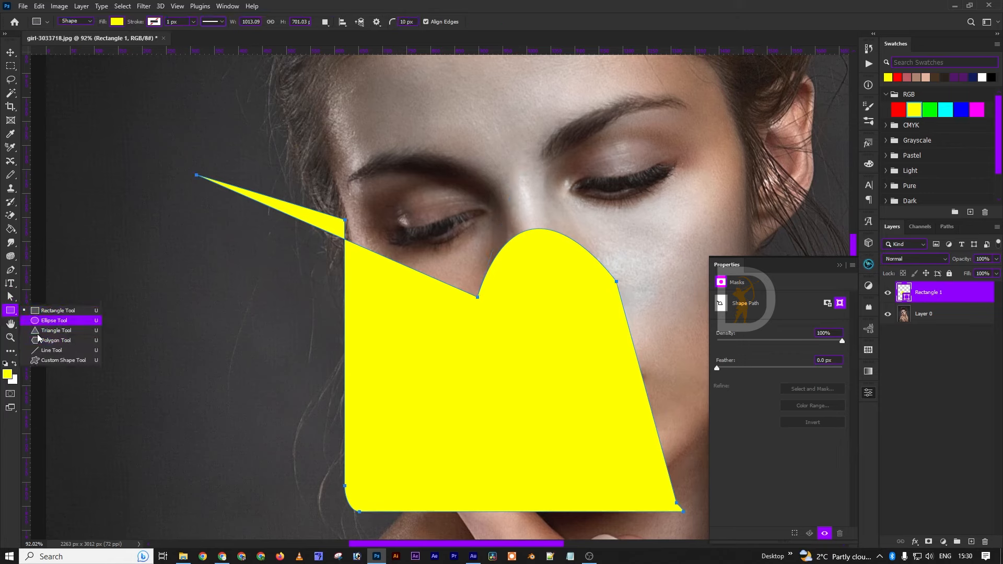
pyautogui.click(64, 361)
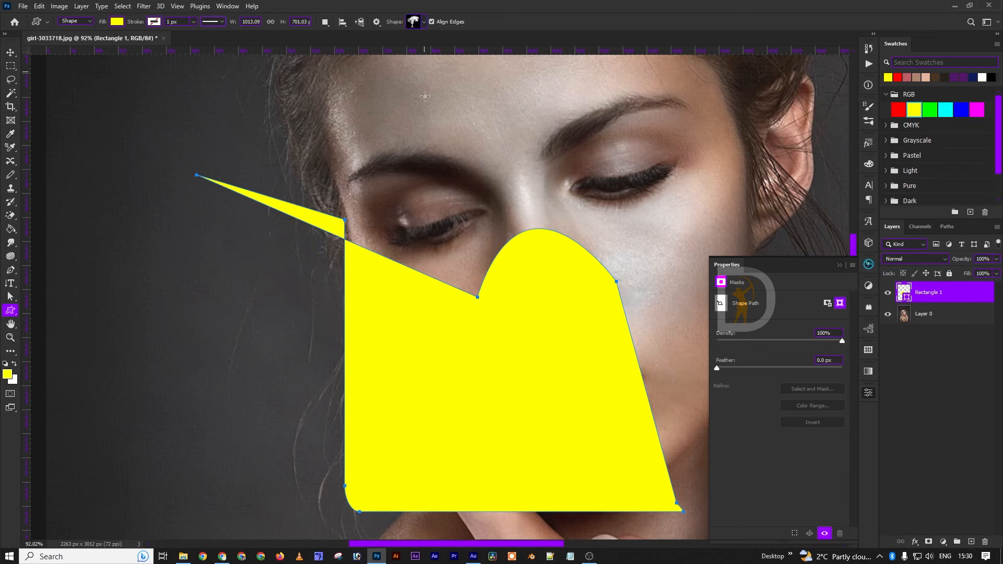
pyautogui.click(424, 21)
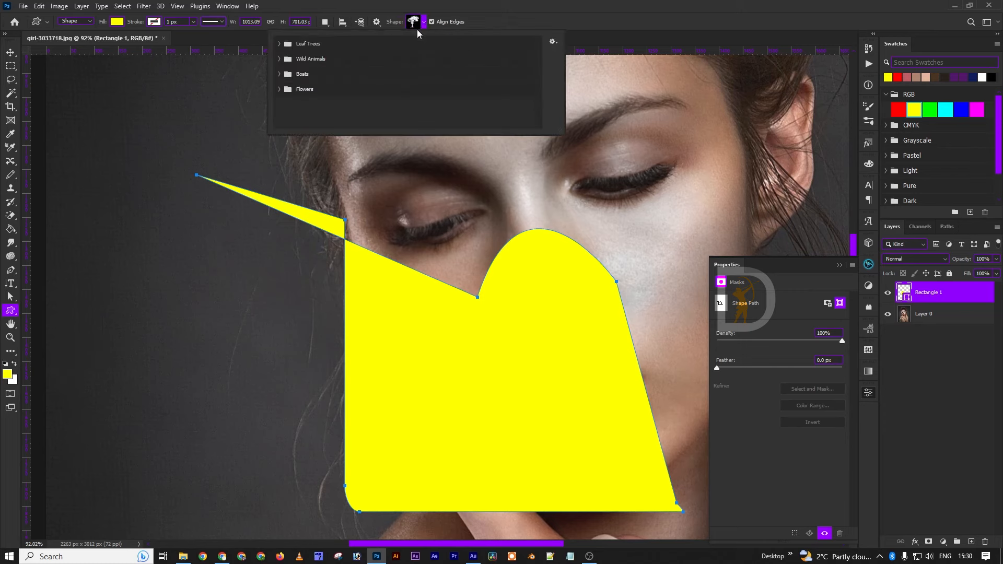
pyautogui.click(280, 90)
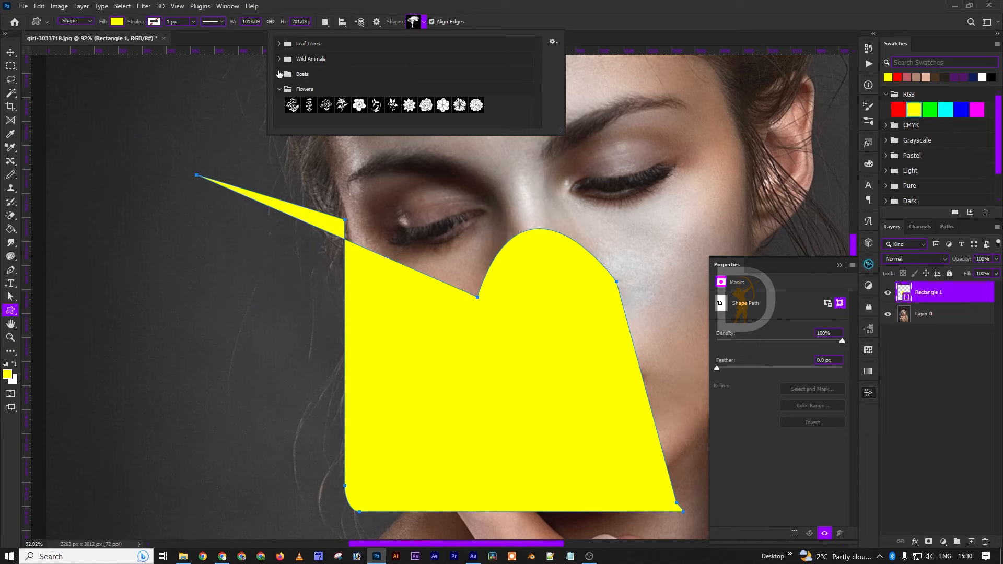
pyautogui.click(279, 44)
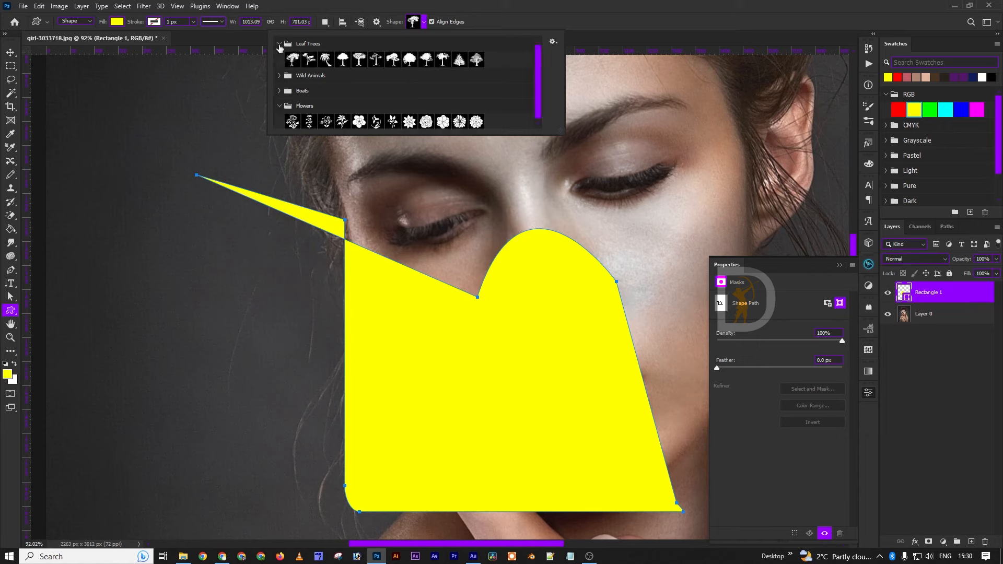
pyautogui.click(291, 76)
pyautogui.scroll(-2, 422, 91)
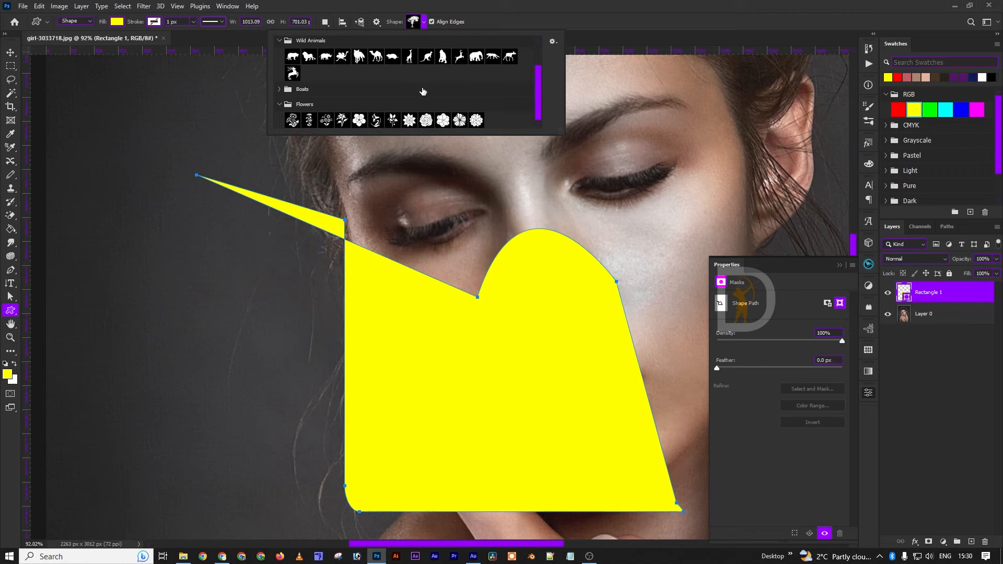
pyautogui.click(278, 105)
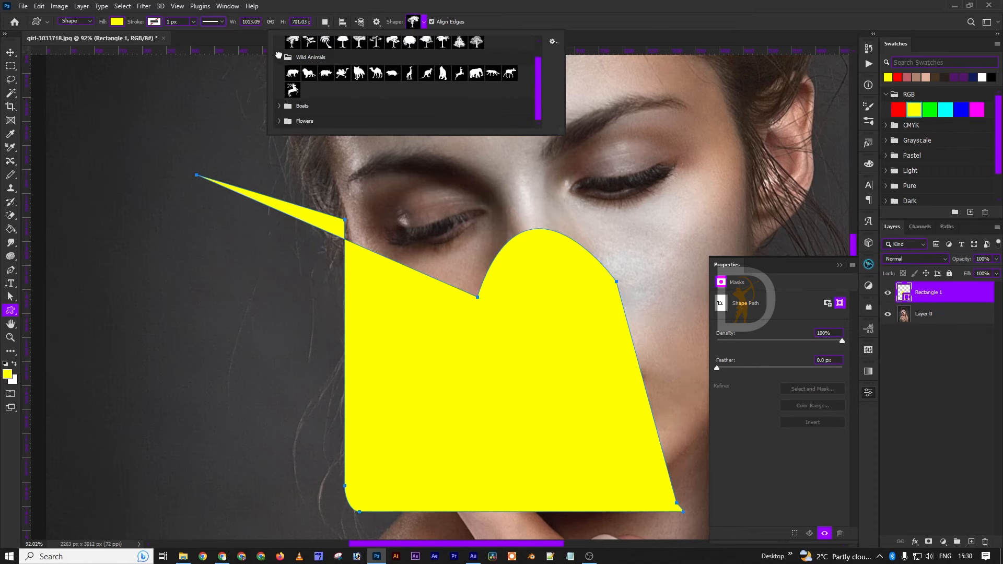
pyautogui.click(278, 55)
pyautogui.scroll(1, 365, 83)
pyautogui.click(280, 45)
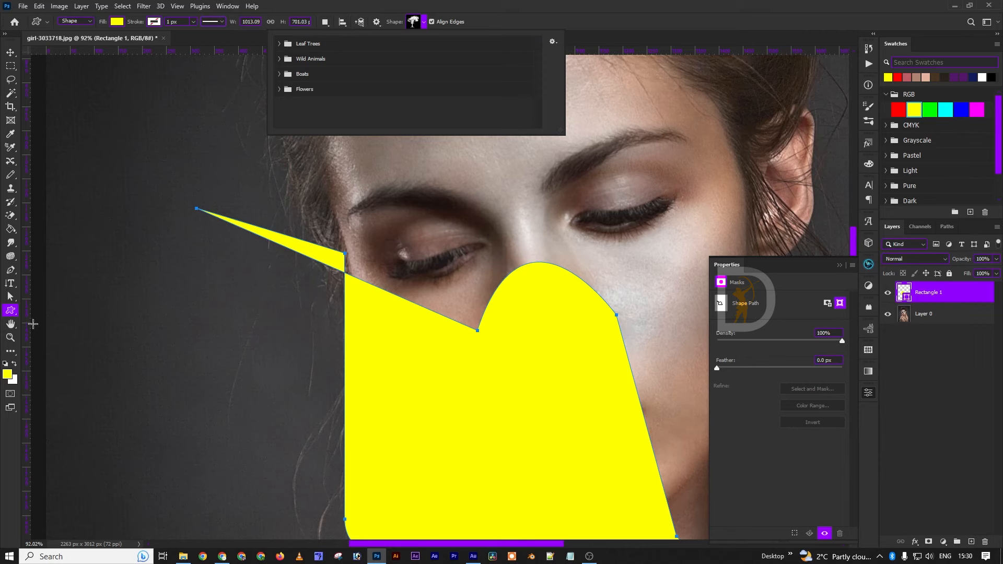
# Navigate around the portrait with the Hand tool and the Zoom tool's scrubby zoom
pyautogui.rightClick(13, 326)
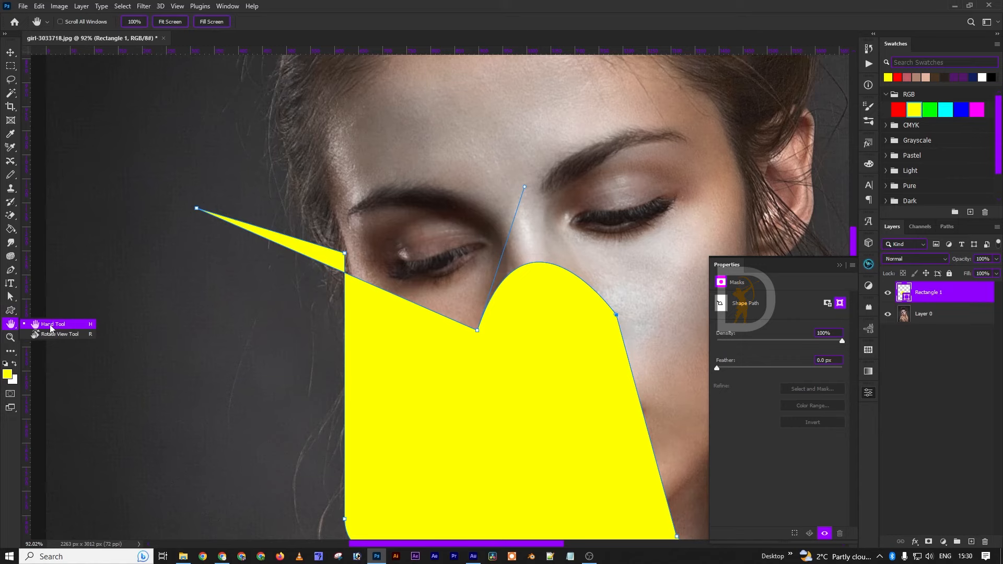
pyautogui.click(53, 325)
pyautogui.scroll(-8, 539, 327)
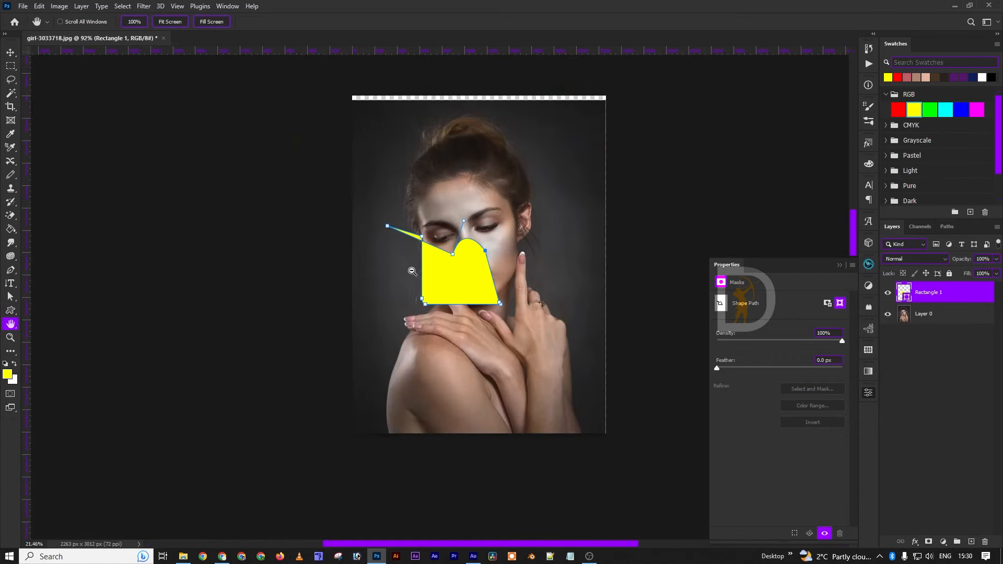
pyautogui.moveTo(518, 243); pyautogui.dragTo(420, 269)
pyautogui.scroll(8, 414, 223)
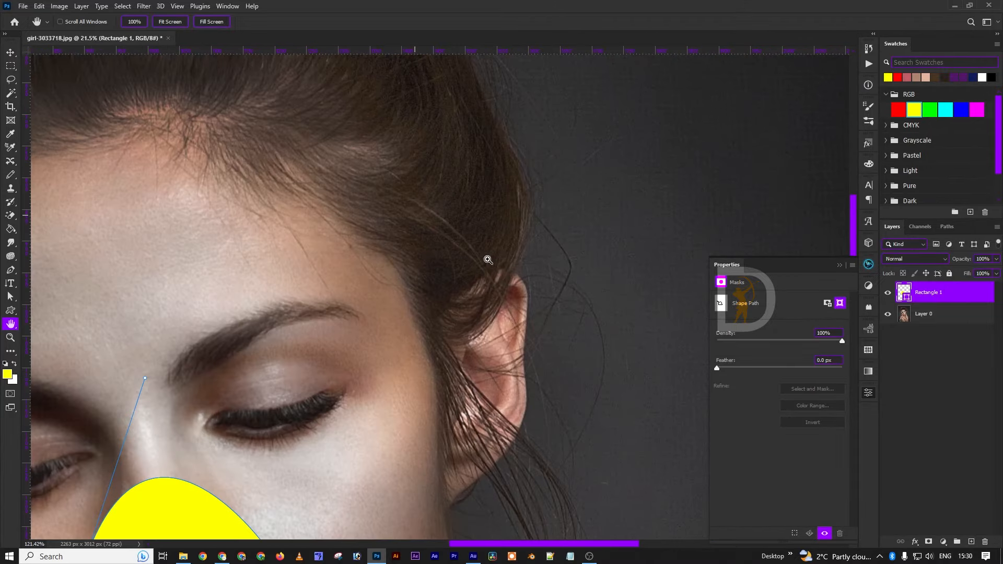
pyautogui.scroll(-10, 488, 260)
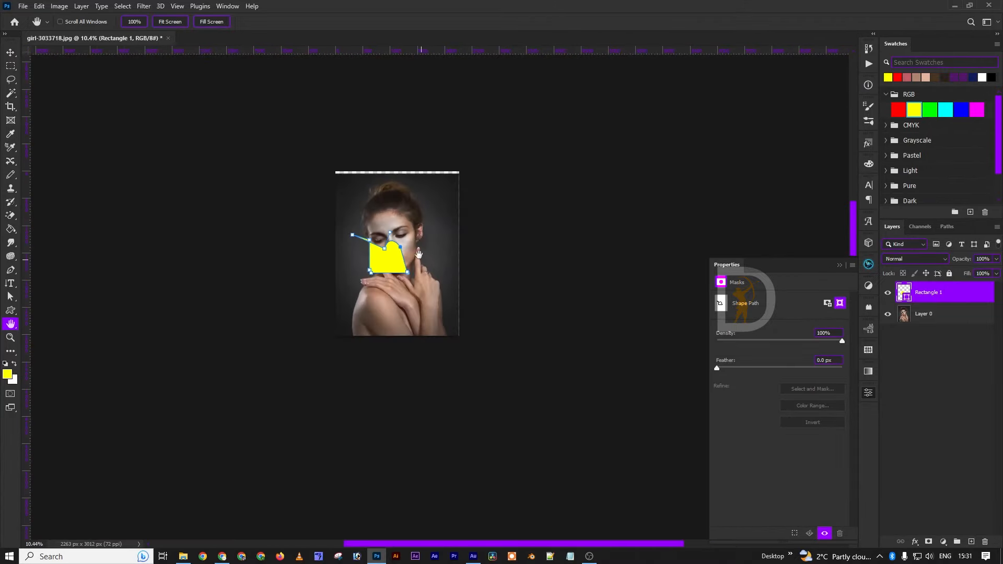
pyautogui.scroll(5, 393, 219)
pyautogui.moveTo(450, 297); pyautogui.dragTo(506, 281)
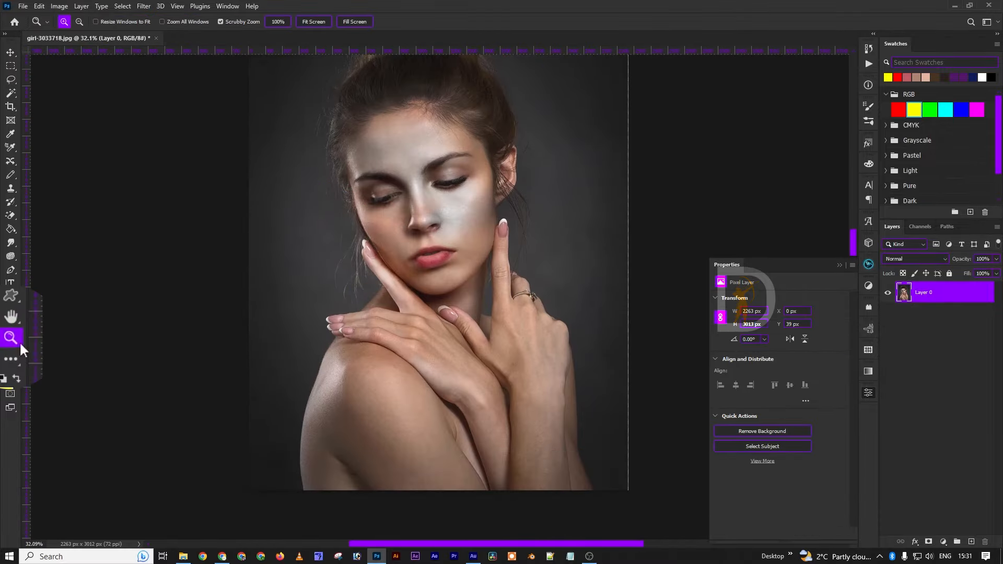
pyautogui.moveTo(435, 189); pyautogui.dragTo(454, 280)
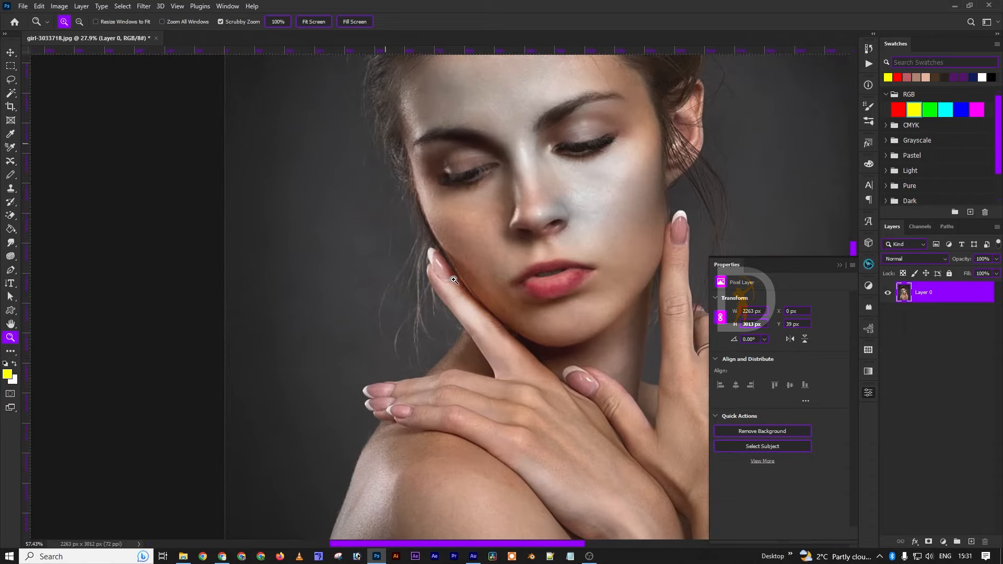
pyautogui.moveTo(454, 280); pyautogui.dragTo(394, 296)
# Open the toolbar customization settings from the end of the toolbox
pyautogui.click(14, 353)
pyautogui.click(14, 353)
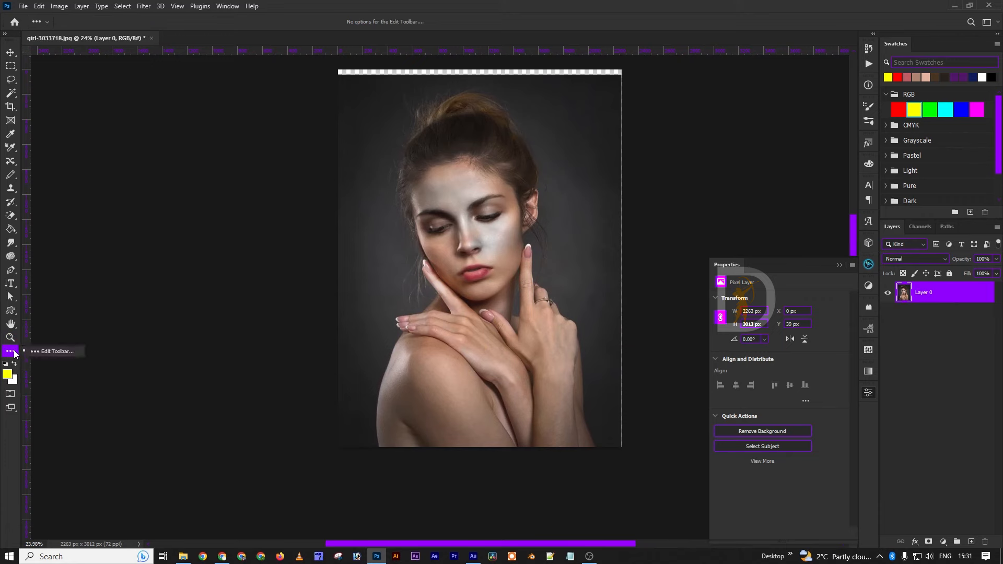
pyautogui.click(68, 351)
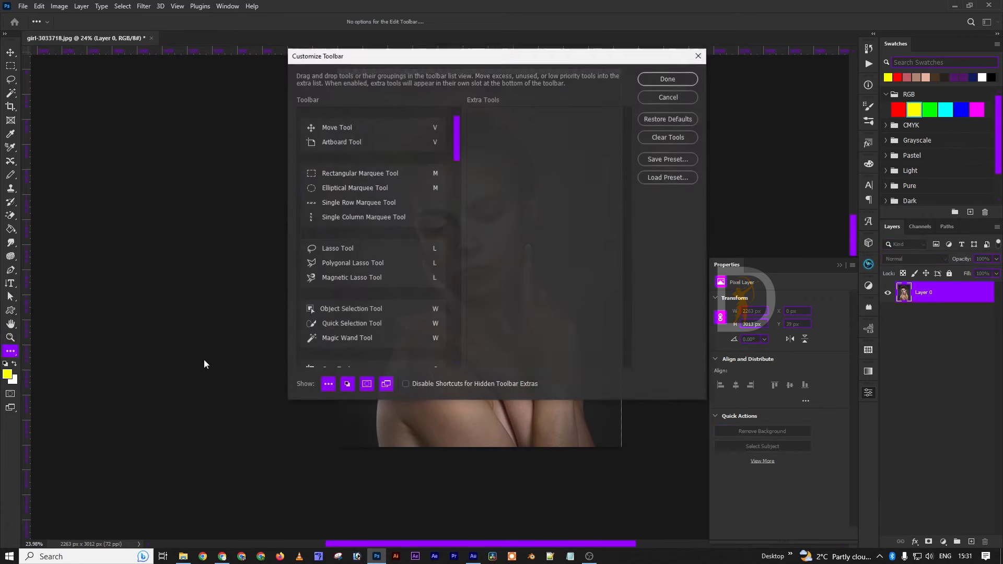
# Look through the full tool list in the Customize Toolbar dialog and leave it
pyautogui.scroll(-2, 392, 307)
pyautogui.scroll(-10, 392, 311)
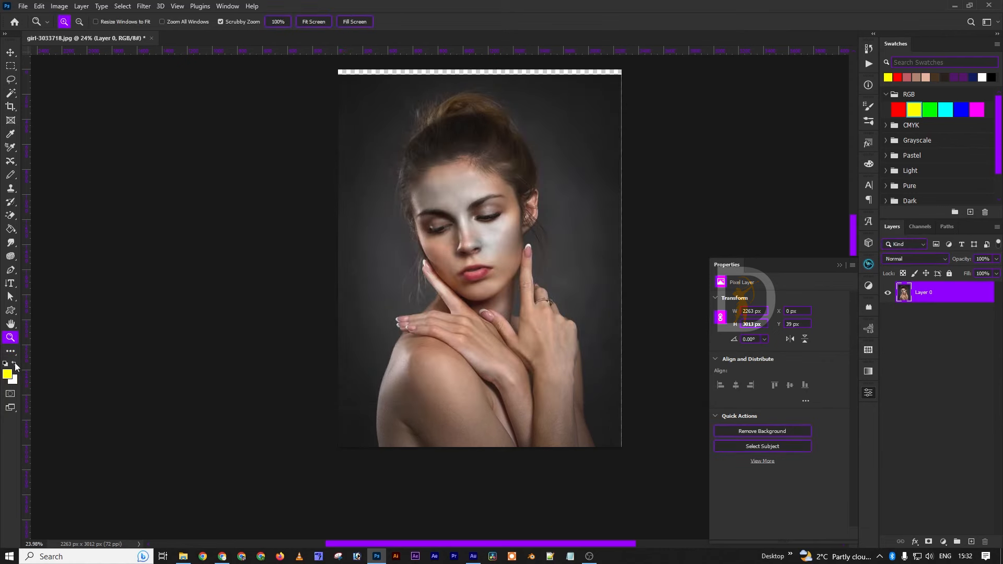
# Swap the foreground and background colours back and forth, ending with yellow as the foreground
pyautogui.click(15, 364)
pyautogui.click(14, 363)
pyautogui.click(15, 363)
pyautogui.click(15, 363)
pyautogui.click(15, 363)
pyautogui.click(14, 363)
pyautogui.click(15, 363)
pyautogui.click(15, 363)
pyautogui.click(15, 363)
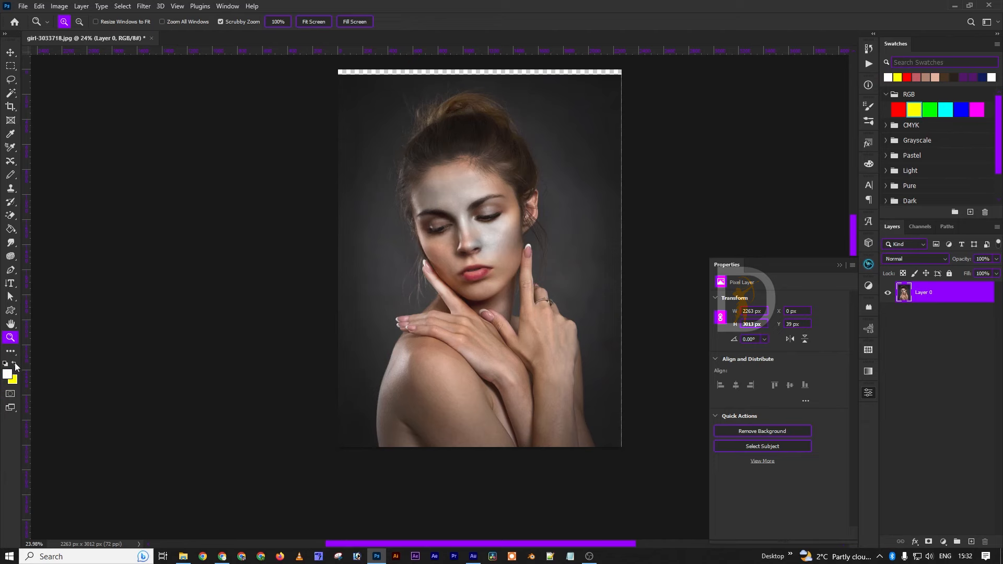
pyautogui.click(15, 363)
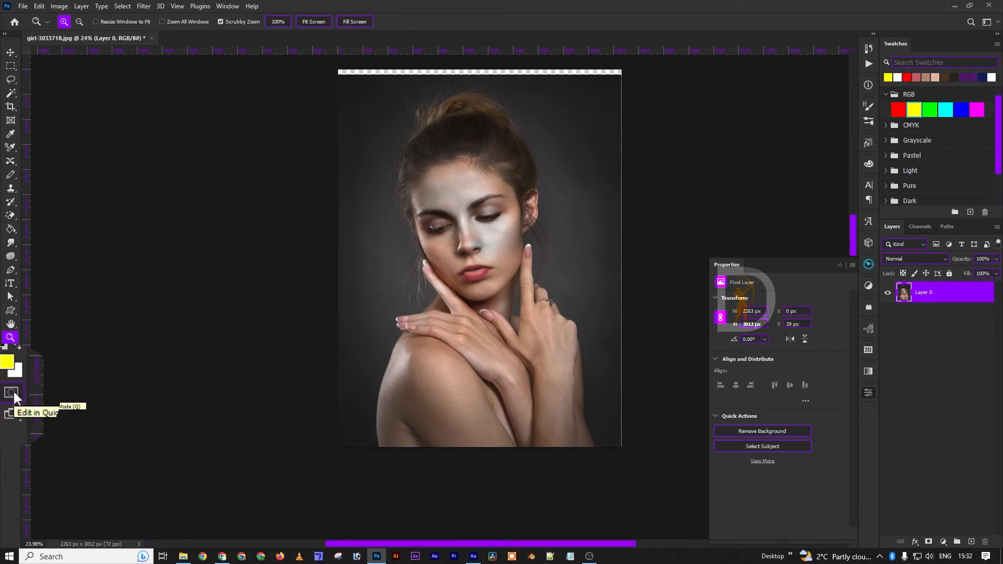
# Paint a quick mask over the woman's forehead with the Pencil tool and convert it into a selection
pyautogui.click(11, 395)
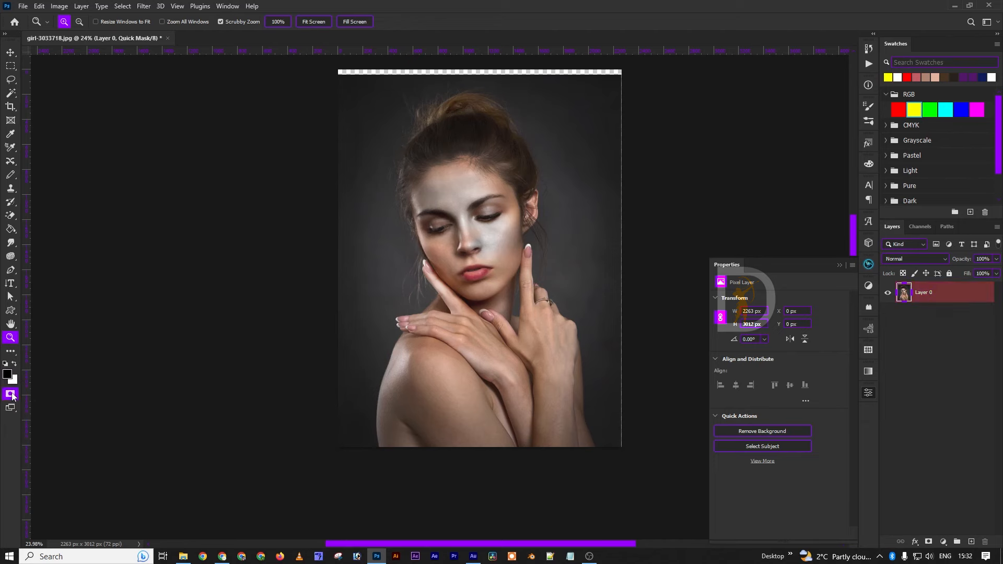
pyautogui.click(491, 179)
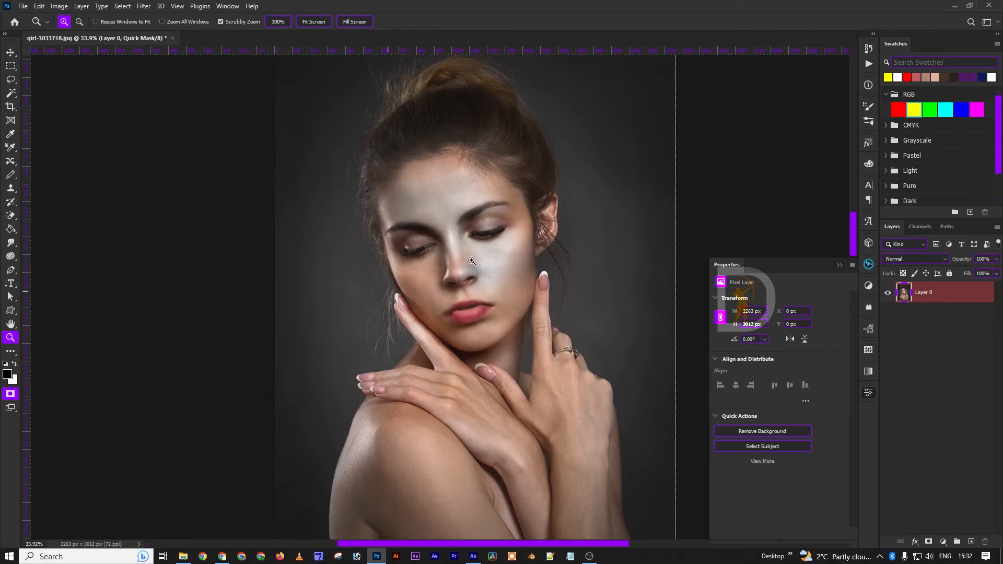
pyautogui.press('b')
pyautogui.moveTo(437, 202)
pyautogui.mouseDown()
pyautogui.moveTo(496, 191)
pyautogui.moveTo(416, 180)
pyautogui.mouseUp()
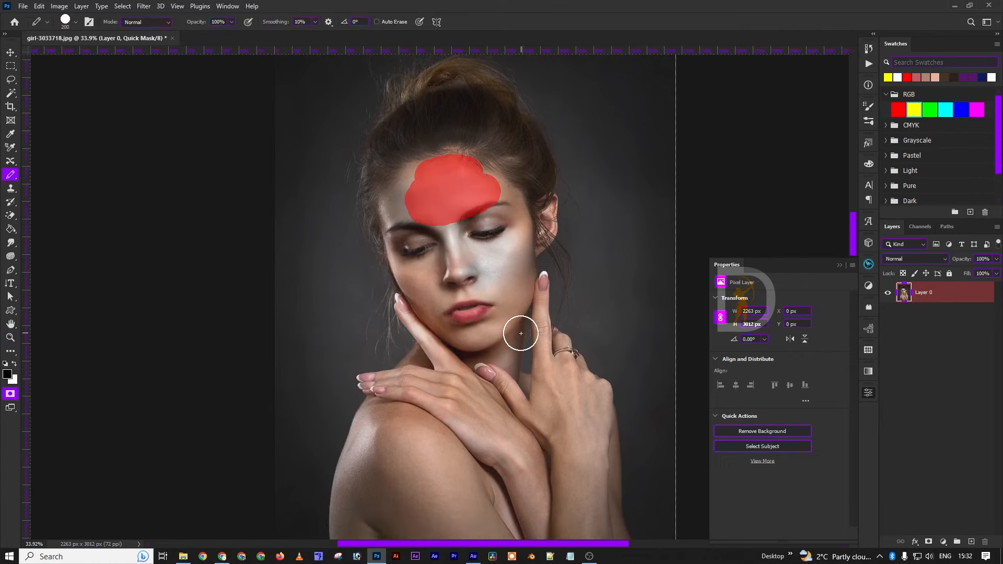
pyautogui.press('q')
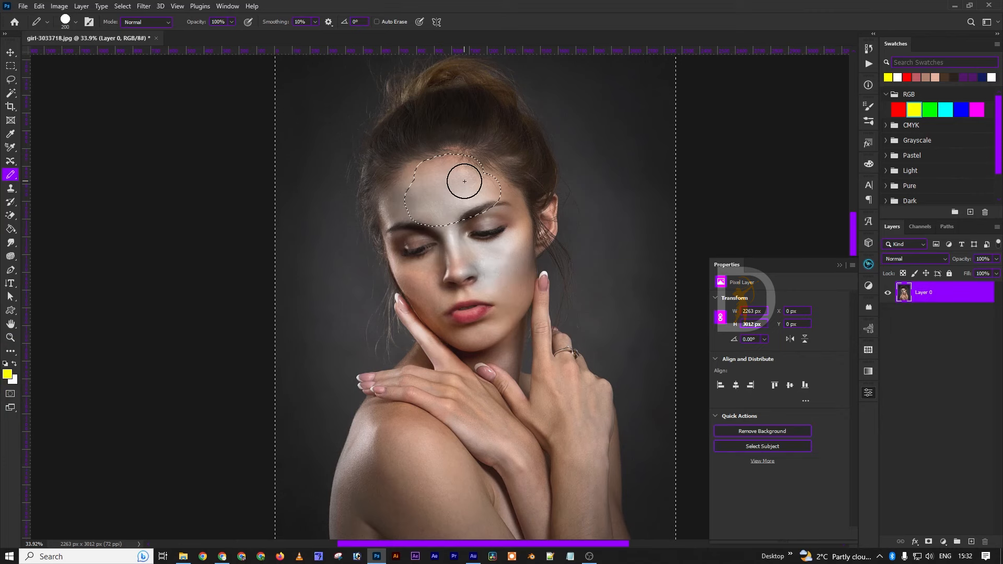
# Clear the selection around the forehead mask and collapse the Properties panel
pyautogui.moveTo(452, 161); pyautogui.dragTo(484, 180)
pyautogui.hotkey('ctrl', 'd')
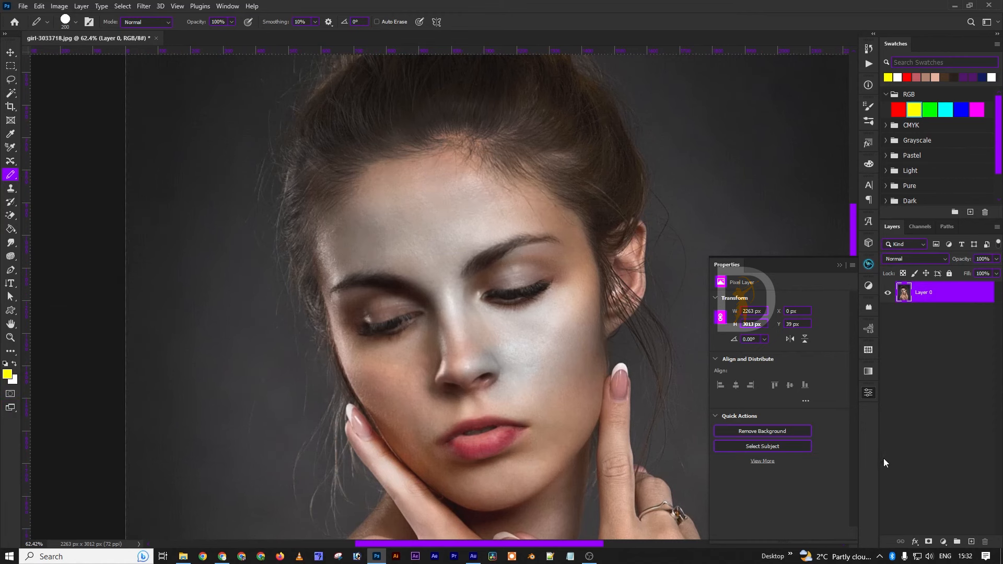
pyautogui.click(871, 394)
pyautogui.scroll(-5, 518, 335)
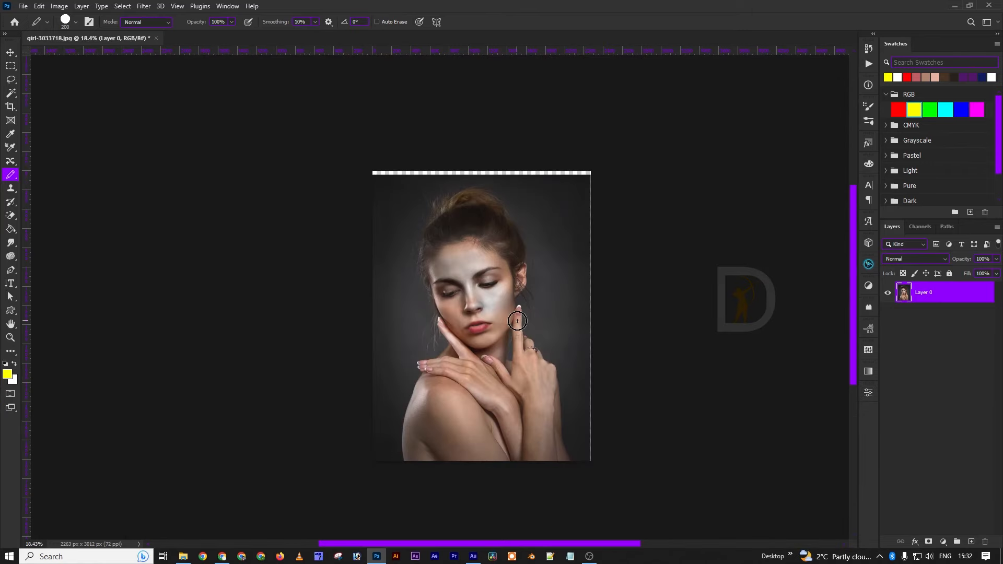
# Cycle through the available screen modes and return to the standard view
pyautogui.press('f')
pyautogui.press('f')
pyautogui.press('f')
pyautogui.press('f')
pyautogui.press('f')
pyautogui.press('f')
pyautogui.press('f')
pyautogui.press('f')
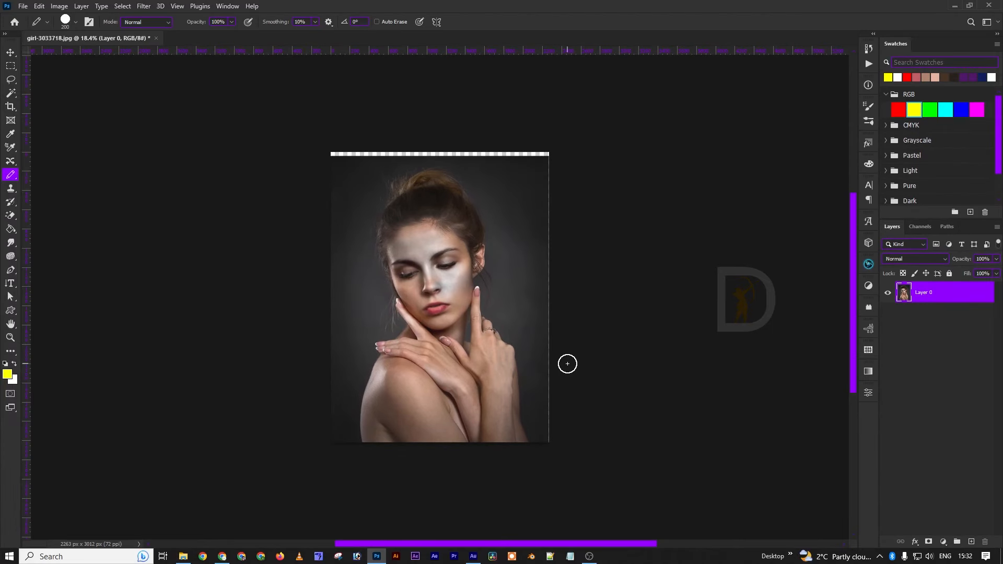
# Switch to the Move tool with the portrait enlarged in the workspace
pyautogui.press('v')
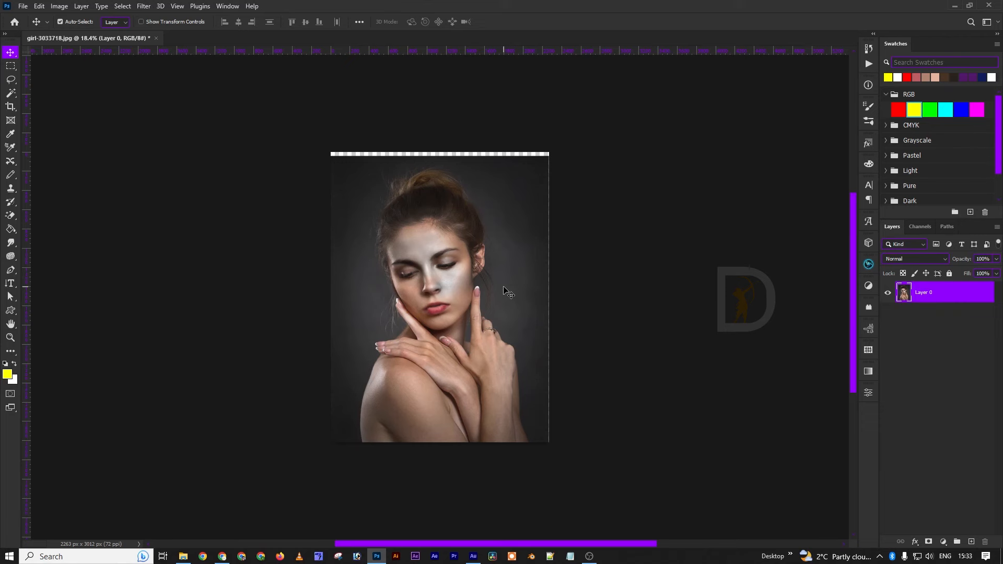
pyautogui.scroll(3, 422, 313)
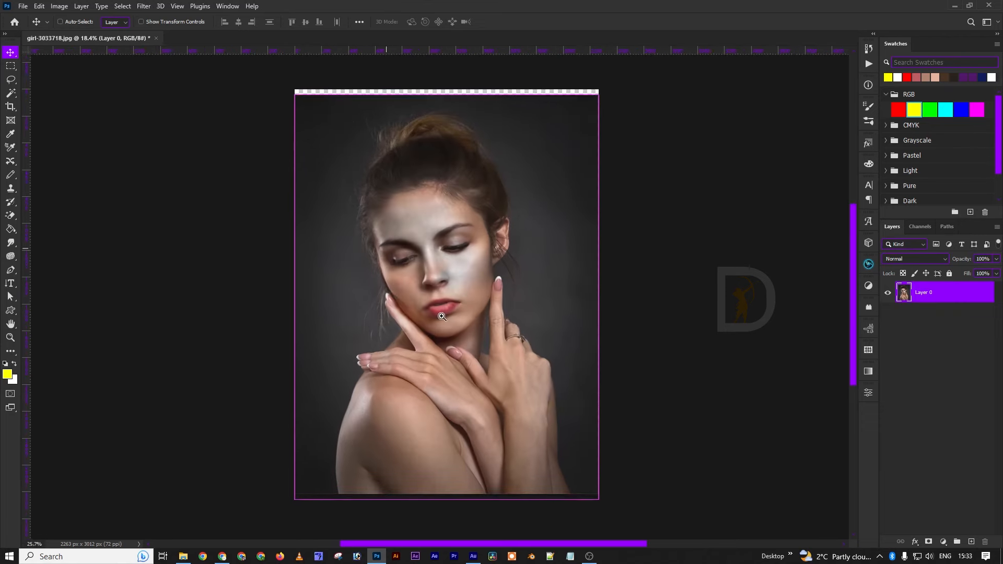